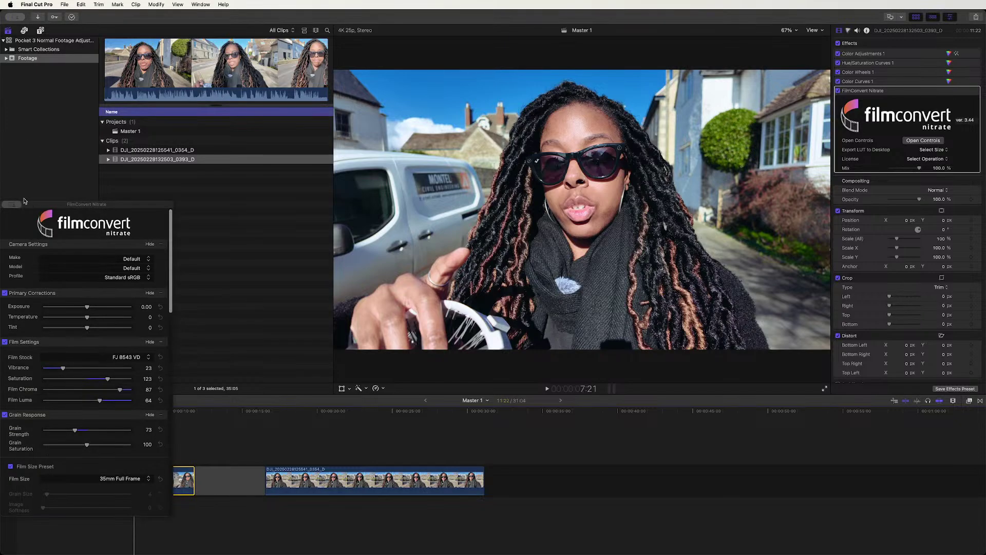
Move the FilmConvert Nitrate controls over the inspector and select the first timeline clip with the playhead at 6:16.
drag(56, 204, 883, 216)
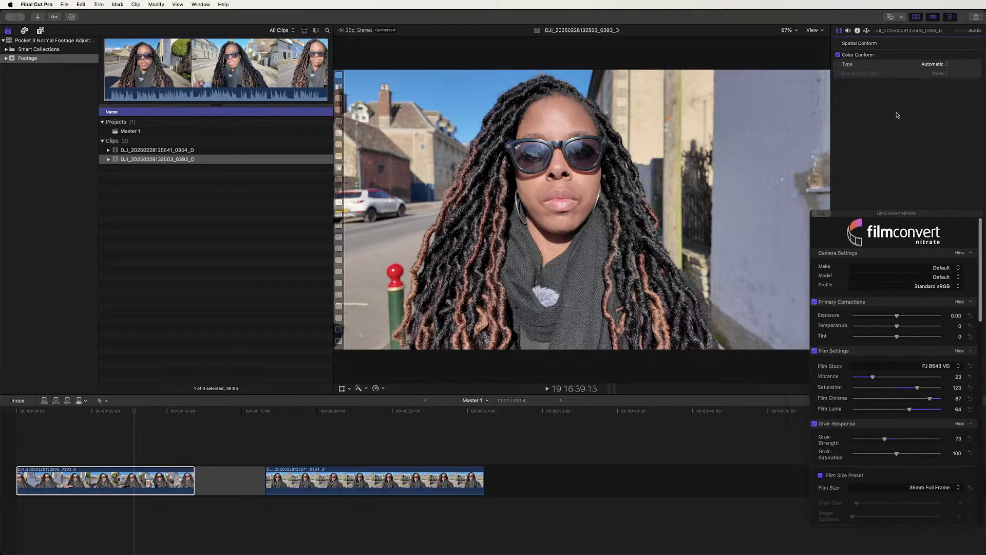
click(209, 528)
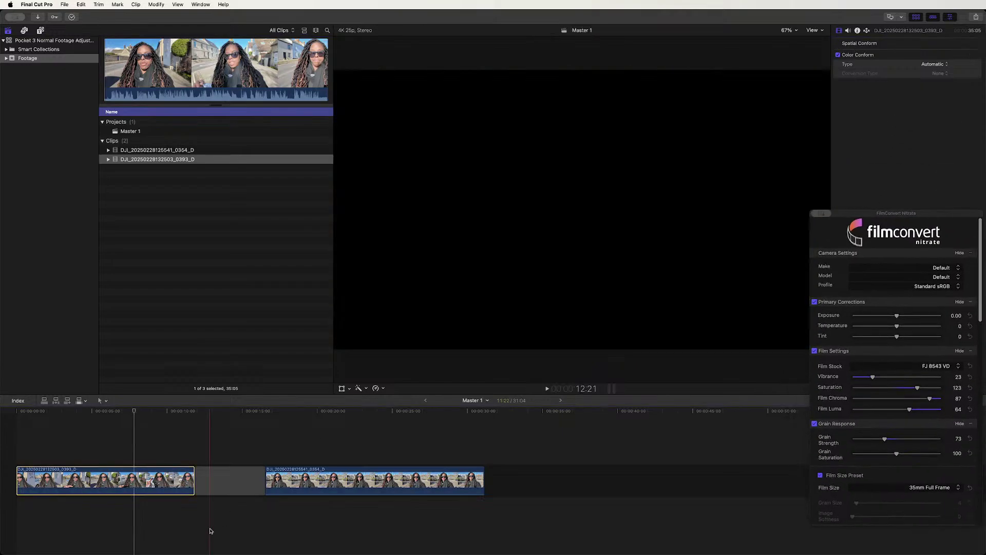
click(114, 479)
click(116, 477)
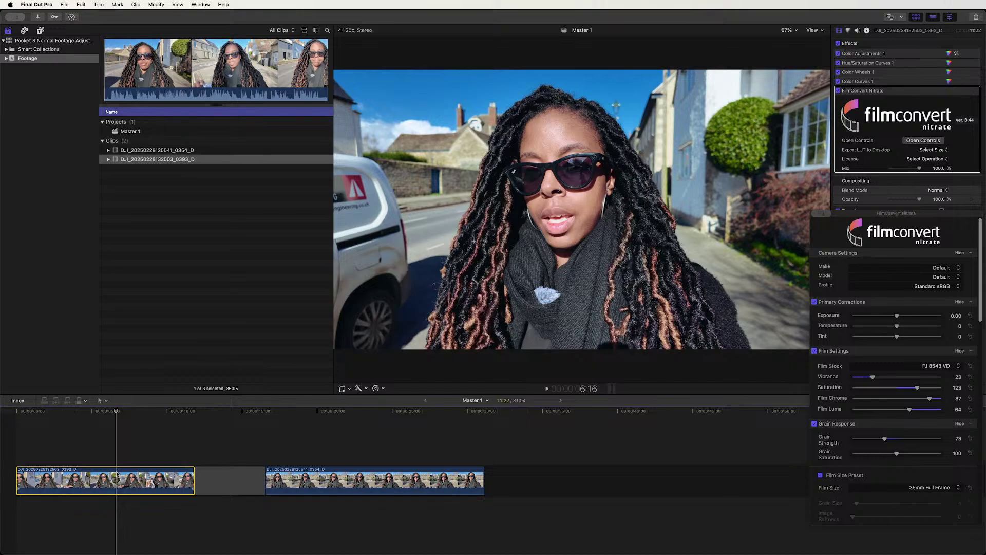
Toggle all of the clip's effects off and on to compare the ungraded and graded picture, ending with them enabled.
click(838, 44)
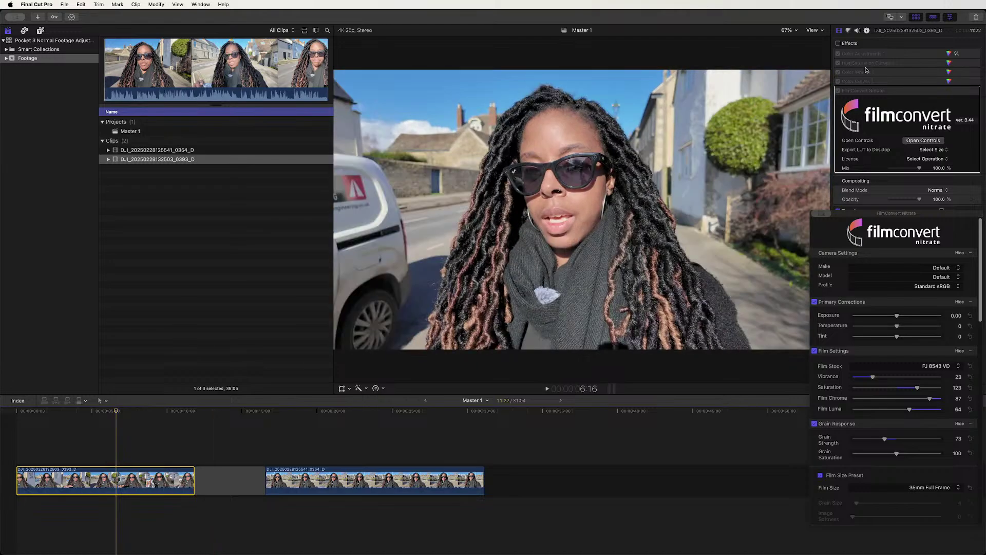
click(838, 43)
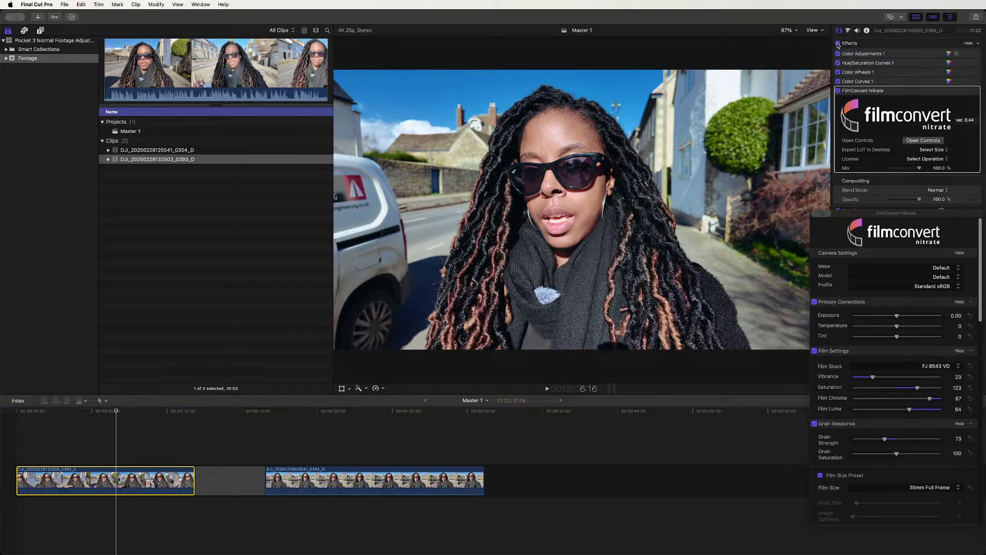
click(838, 43)
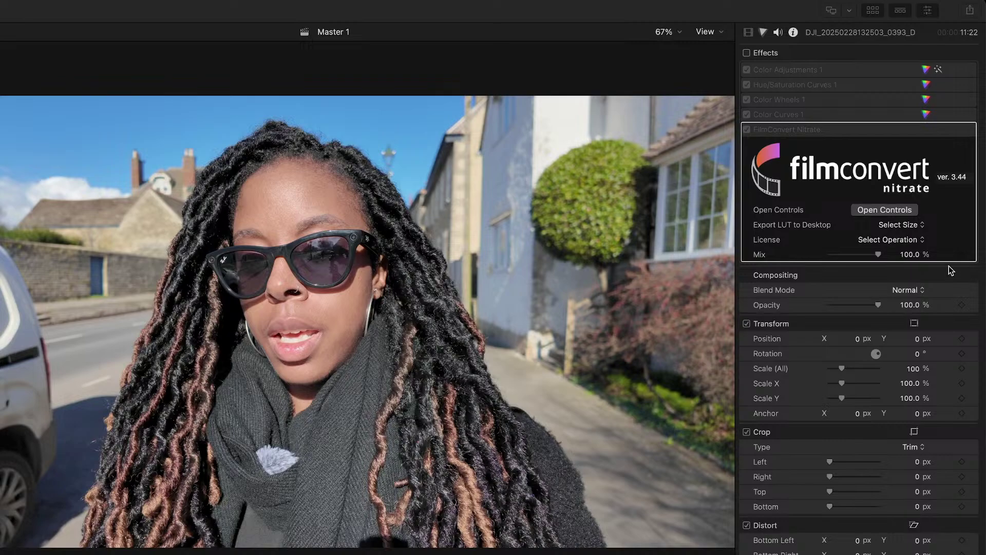
click(746, 53)
Disable Hue/Saturation Curves 1, Color Wheels 1, Color Curves 1 and FilmConvert Nitrate, leaving only Color Adjustments 1 active.
click(746, 85)
click(746, 99)
click(747, 115)
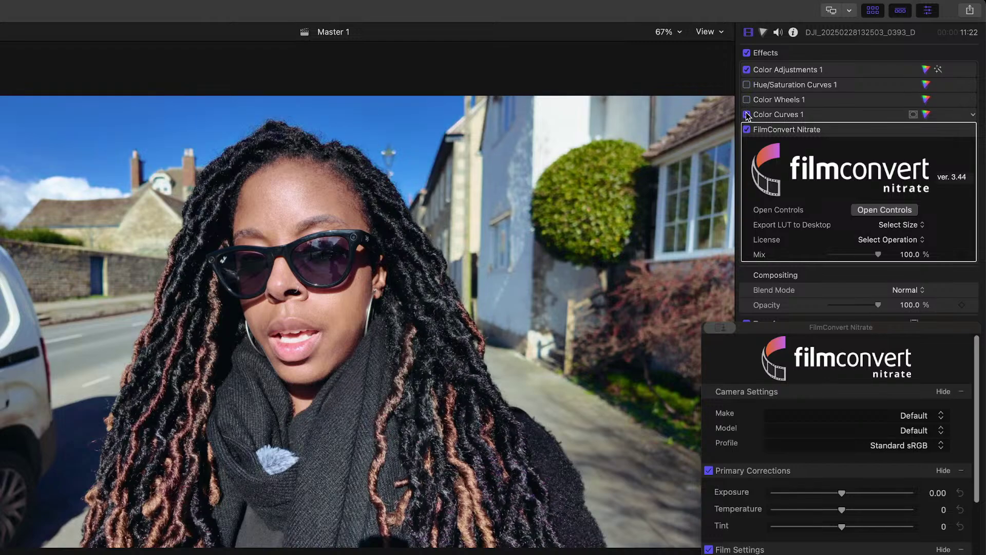
click(746, 129)
Open the Color Adjustments 1 settings and set Brightness to -28 and Highlights to 43.
click(772, 70)
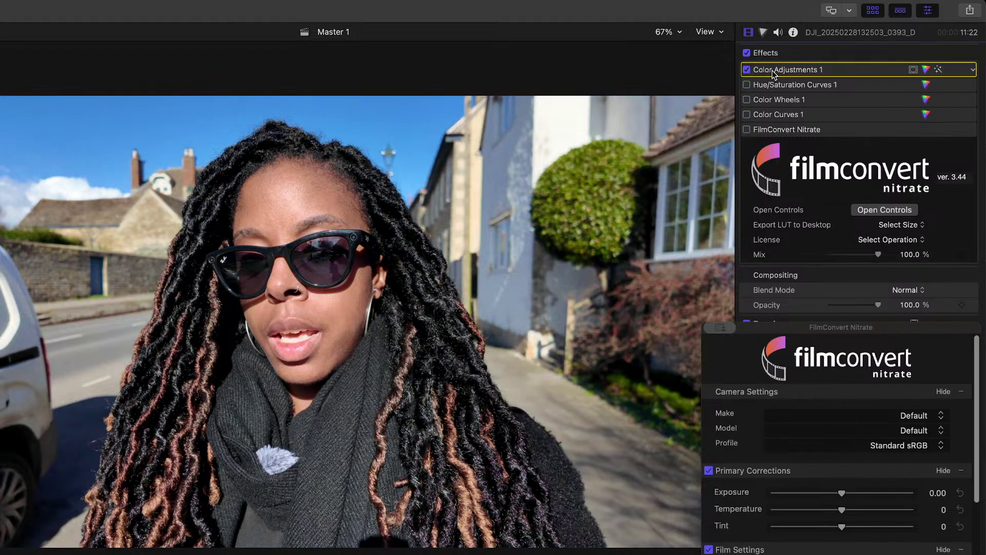
click(925, 69)
click(753, 91)
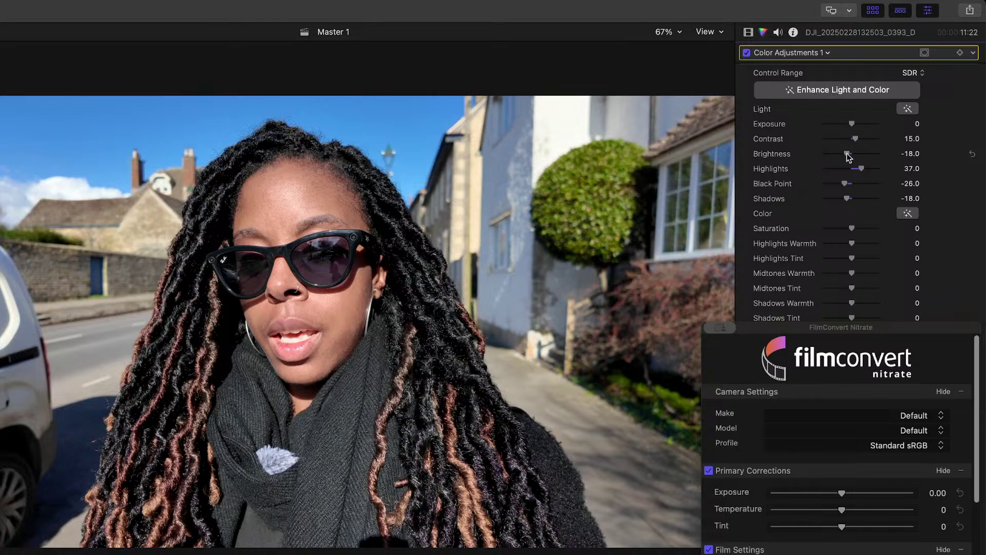
mouse_move(846, 153)
mouse_down()
mouse_move(872, 154)
mouse_move(845, 155)
mouse_up()
mouse_move(855, 139)
mouse_down()
mouse_move(879, 142)
mouse_move(856, 140)
mouse_up()
drag(845, 156, 846, 155)
drag(862, 169, 850, 169)
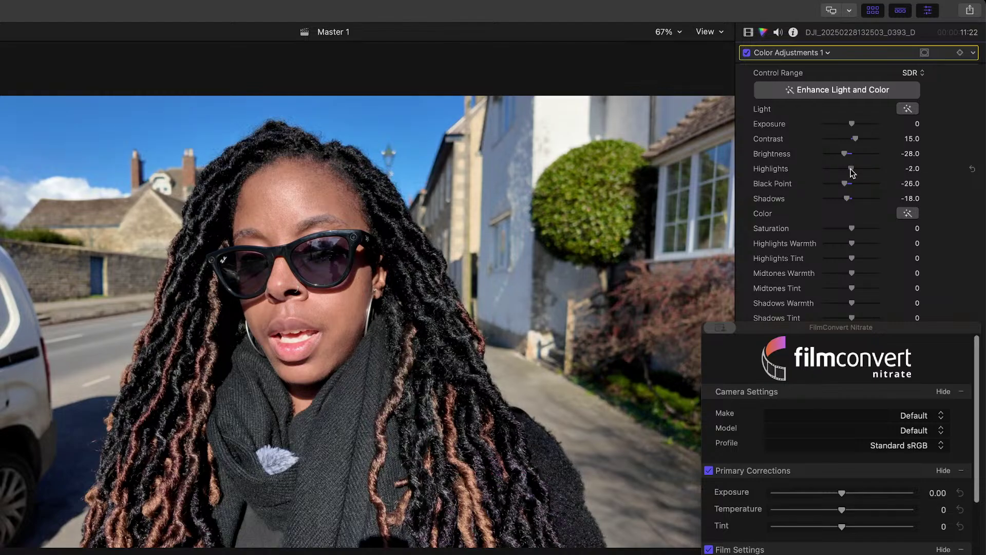
drag(850, 170, 864, 170)
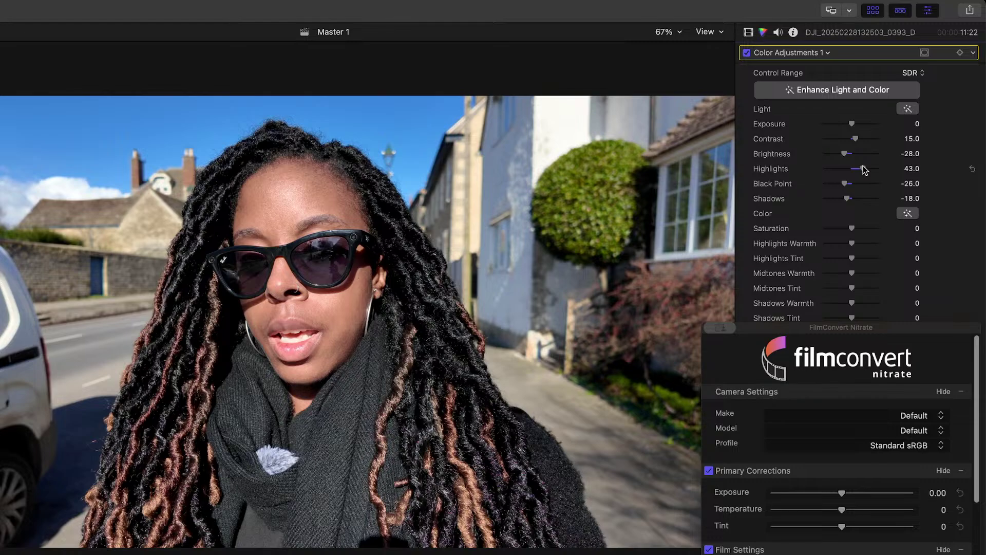
Show the video scopes and set Highlights to 34, Black Point to -22 and Shadows to -21.
click(721, 32)
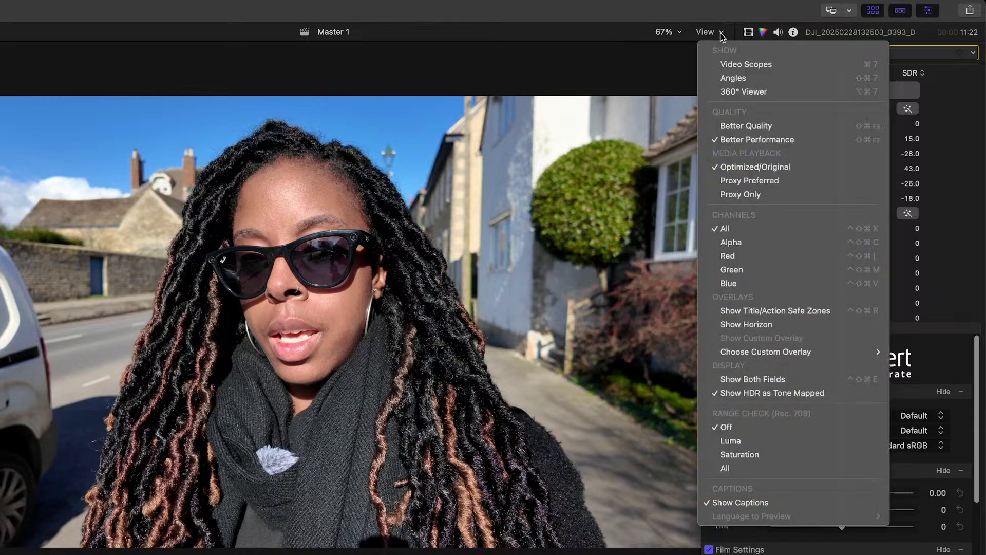
click(731, 66)
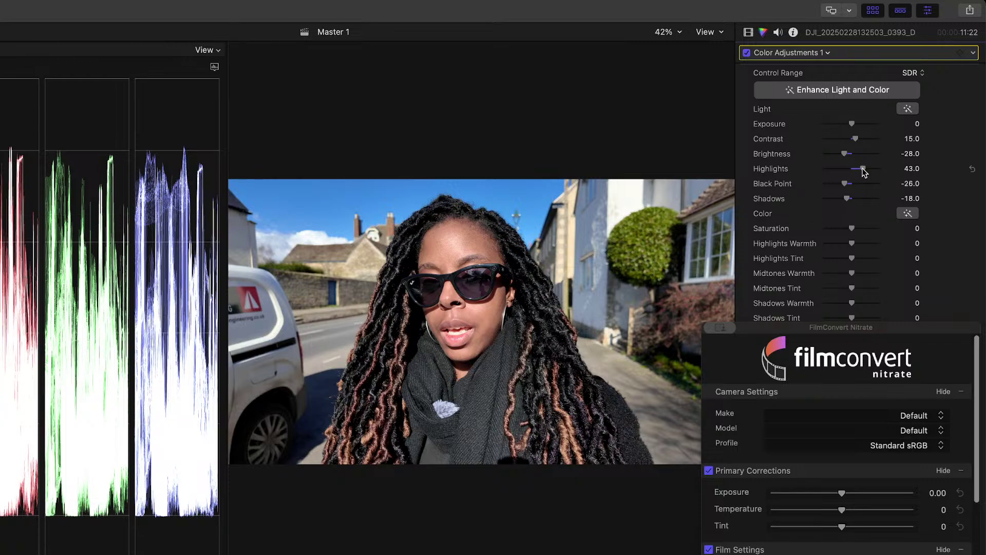
drag(863, 174, 860, 171)
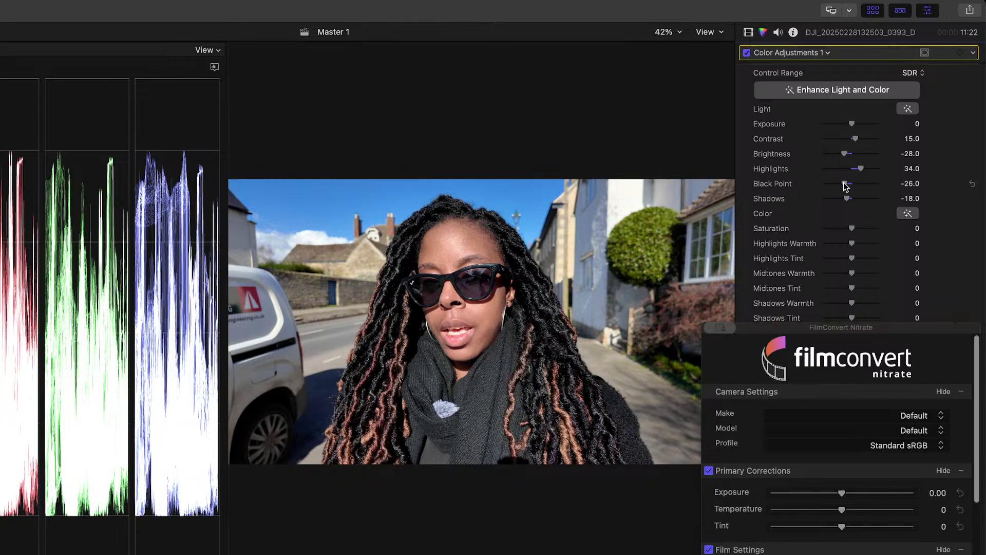
drag(845, 186, 846, 186)
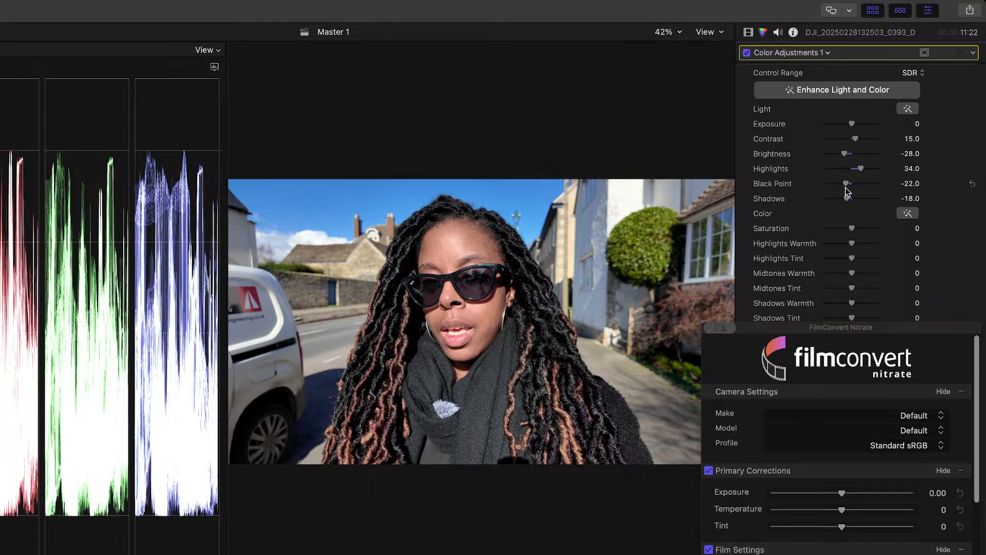
mouse_move(847, 197)
mouse_down()
mouse_move(835, 201)
mouse_move(845, 200)
mouse_up()
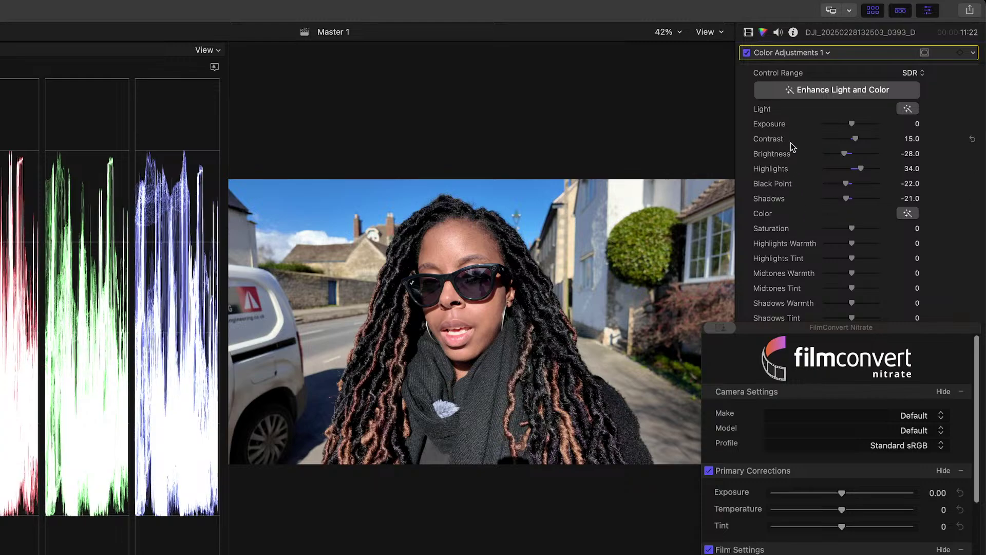
Toggle Color Adjustments 1 off and on repeatedly to compare the picture and scopes, ending with it enabled.
click(747, 53)
click(747, 53)
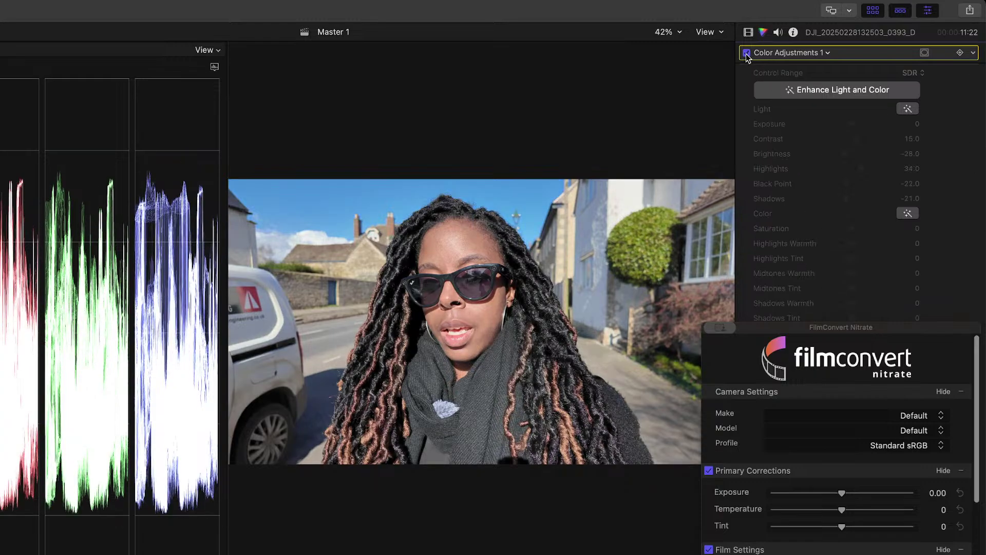
click(747, 53)
click(746, 53)
click(747, 53)
click(746, 53)
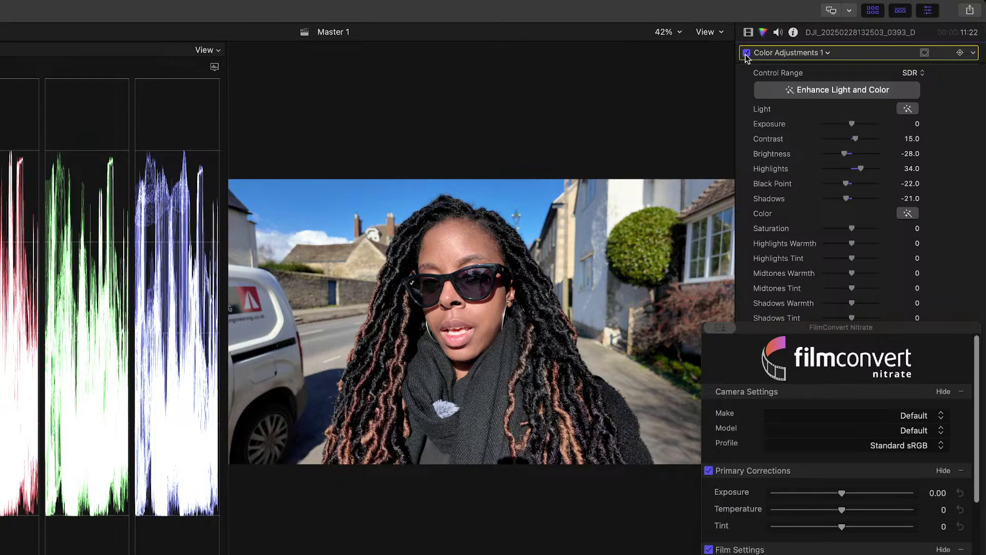
click(746, 53)
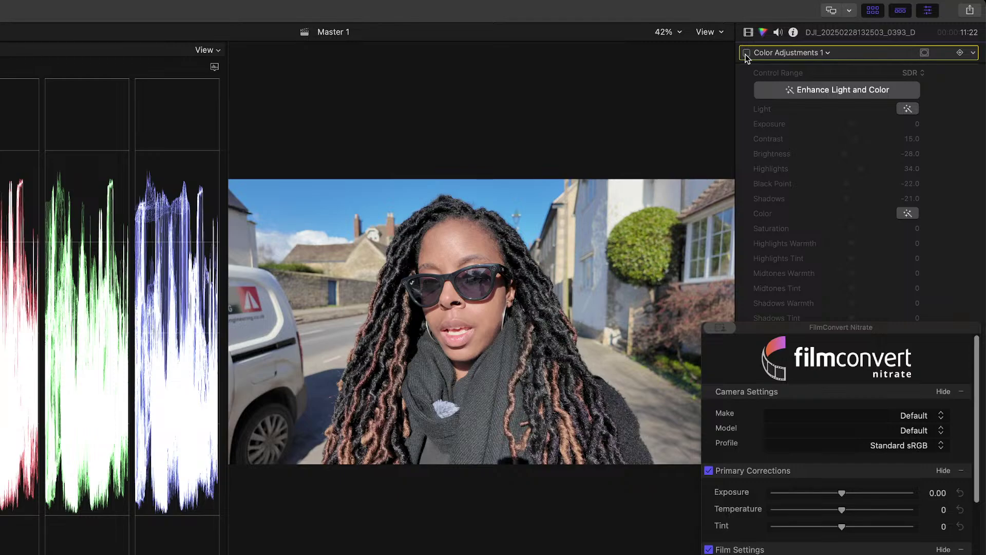
click(746, 53)
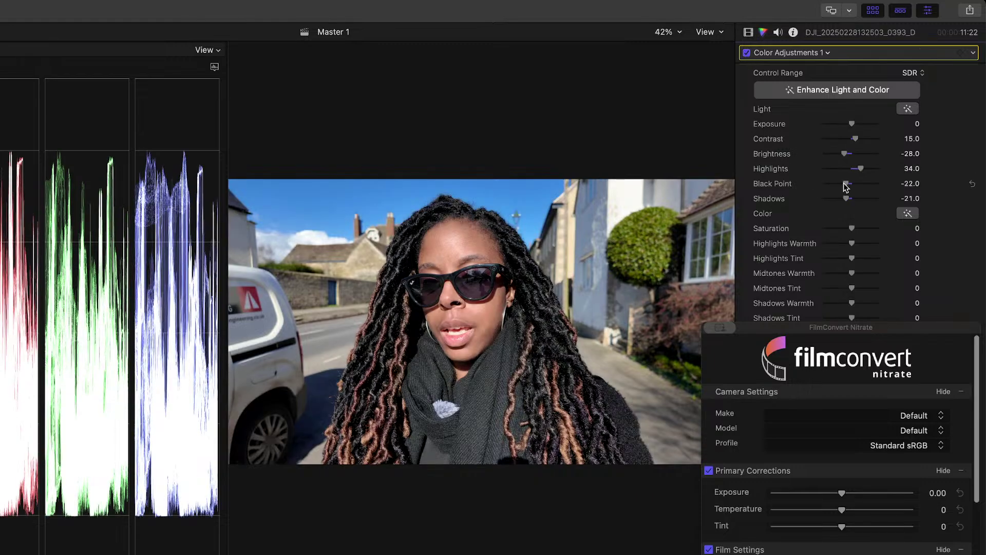
Set Black Point to -17 and Shadows to -18, and return to the clip's effects list.
drag(845, 185, 846, 200)
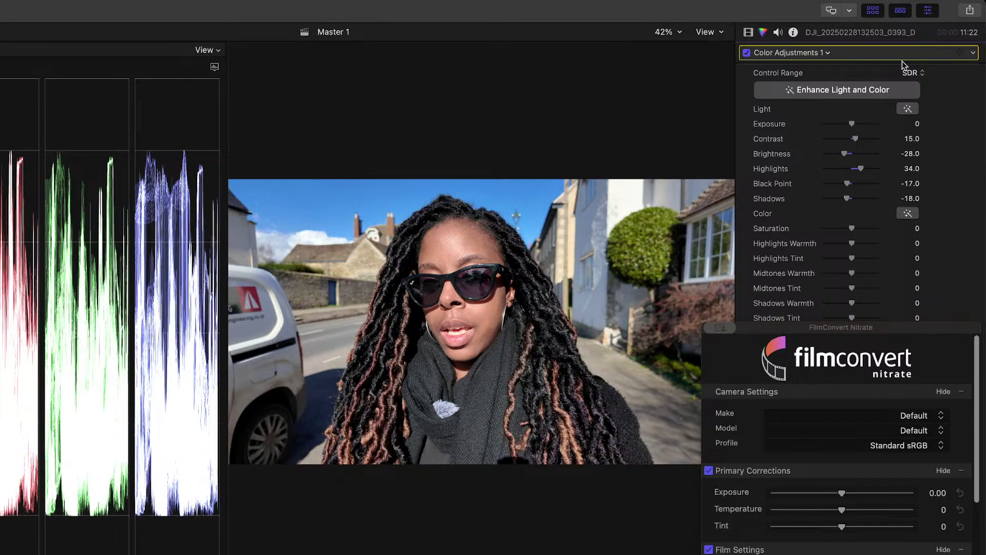
click(827, 52)
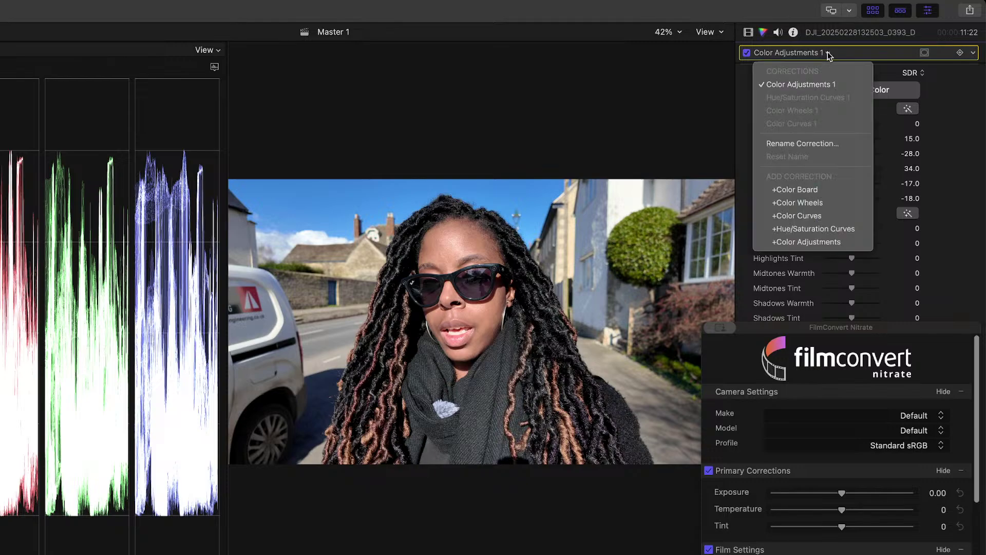
click(749, 34)
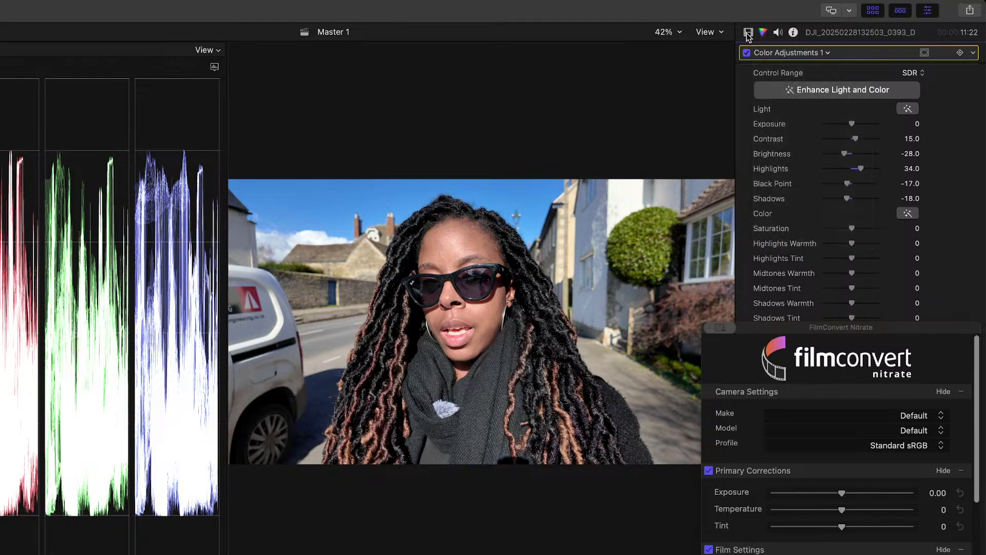
click(748, 34)
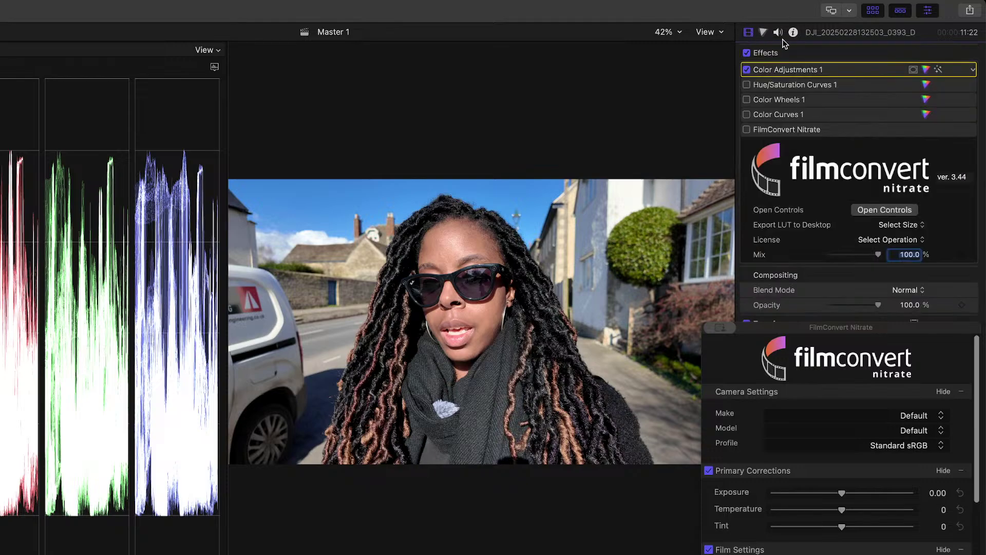
Enable Hue/Saturation Curves 1, switching it on and off to compare its effect on the picture.
click(746, 85)
click(746, 85)
click(746, 85)
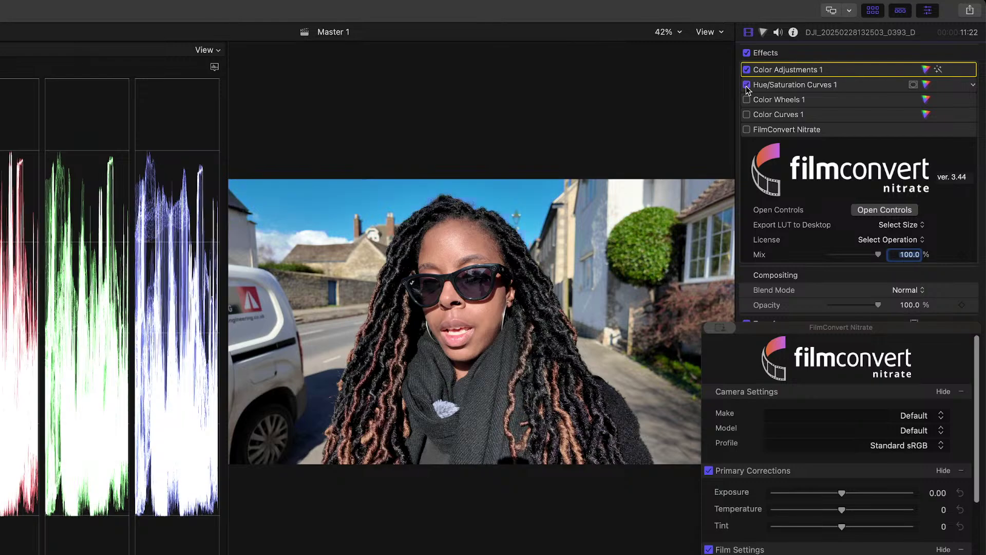
click(746, 84)
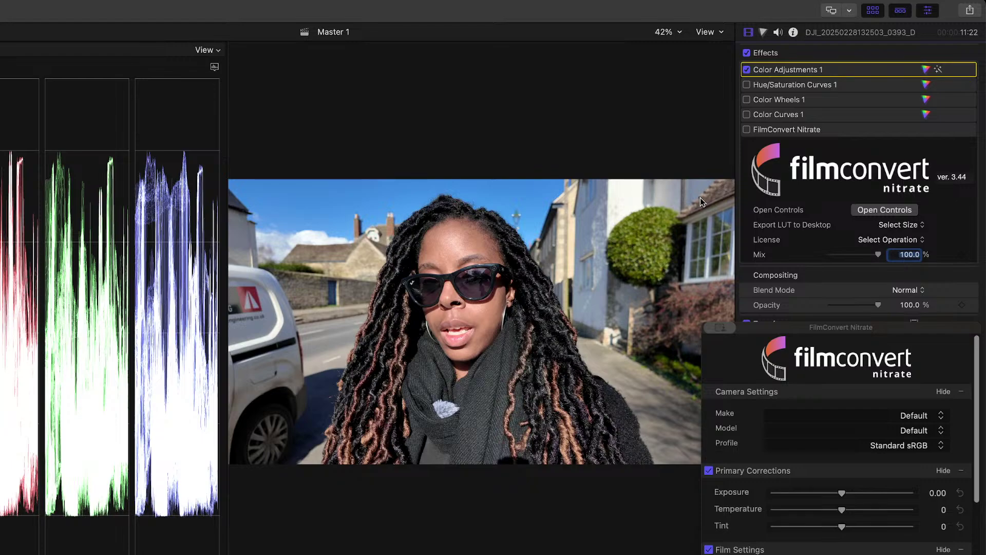
click(746, 85)
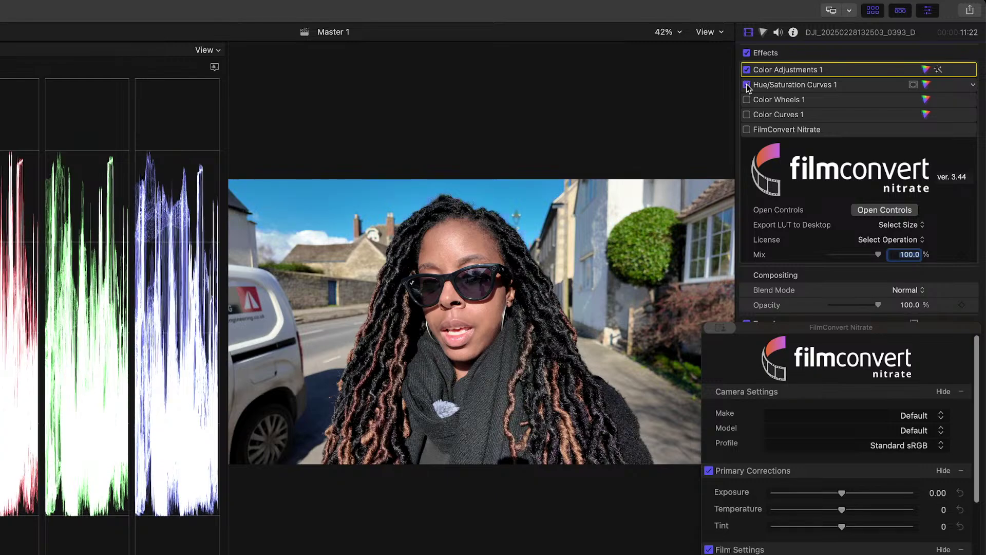
In the Hue vs Hue curve of Hue/Saturation Curves 1, lower the blue point slightly and set the yellow point just below the line.
click(922, 85)
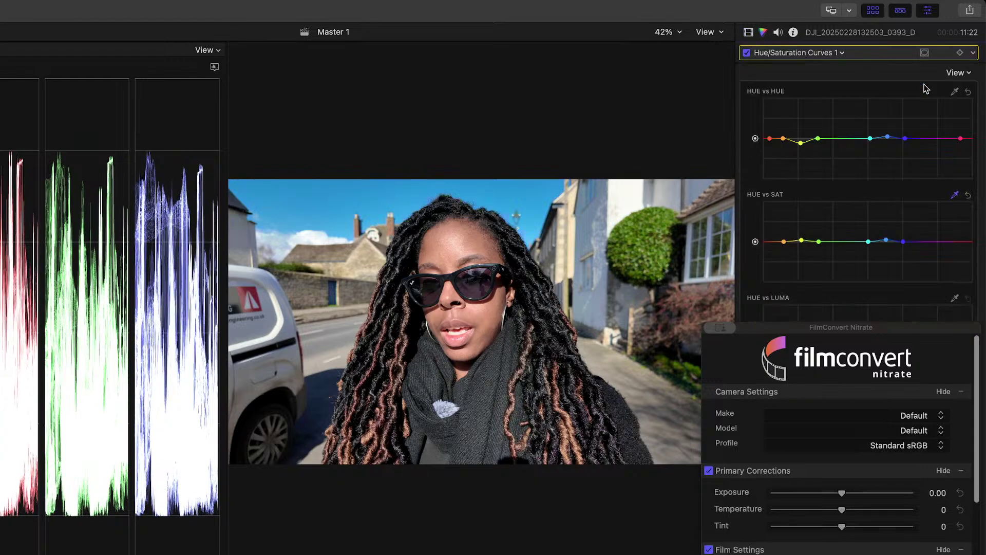
click(955, 93)
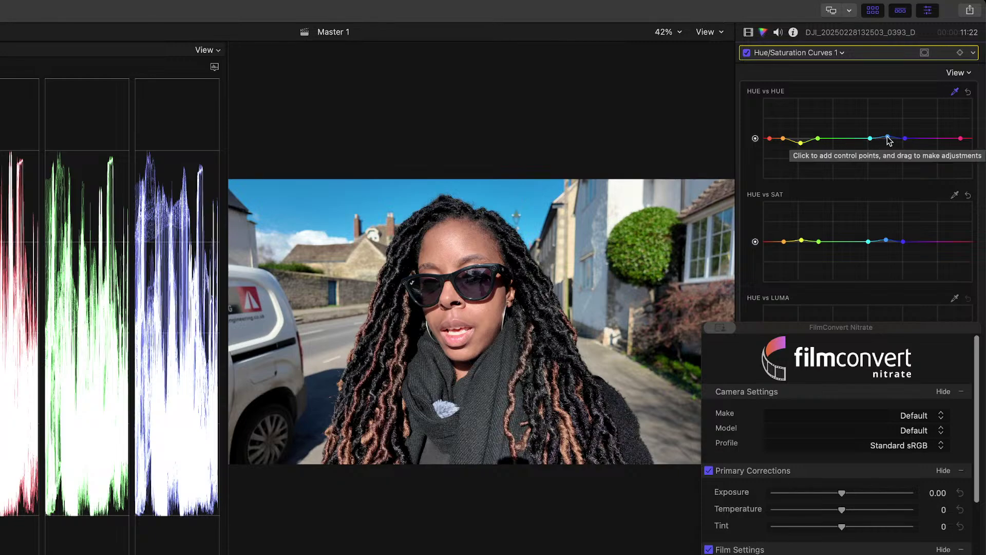
mouse_move(889, 139)
mouse_down()
mouse_move(889, 126)
mouse_move(887, 171)
mouse_move(891, 125)
mouse_move(890, 175)
mouse_move(889, 141)
mouse_up()
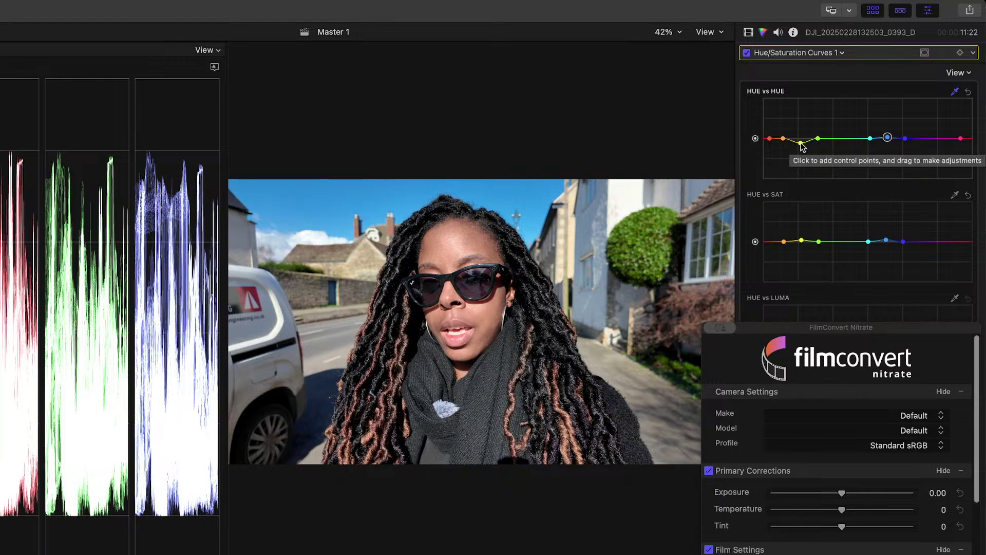
drag(801, 144, 797, 178)
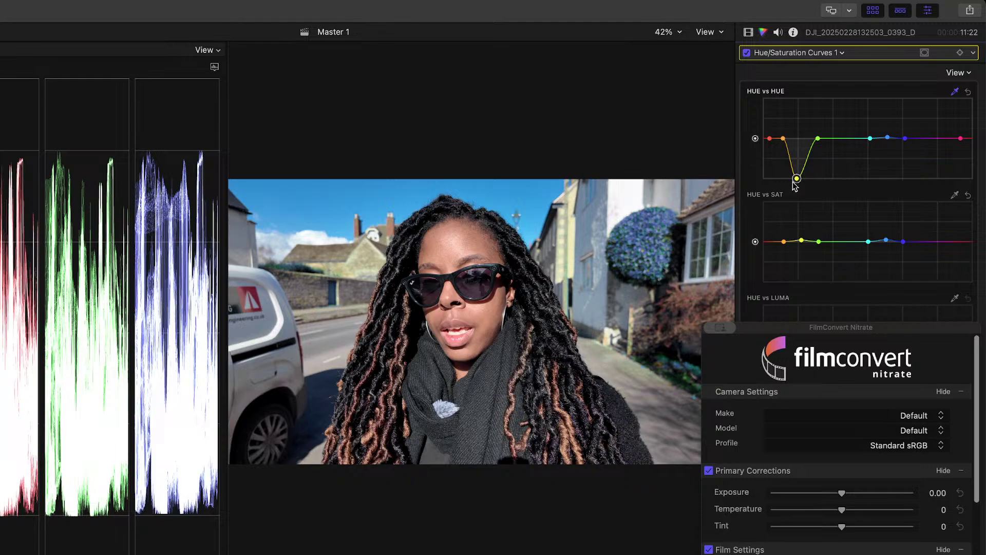
drag(797, 178, 799, 146)
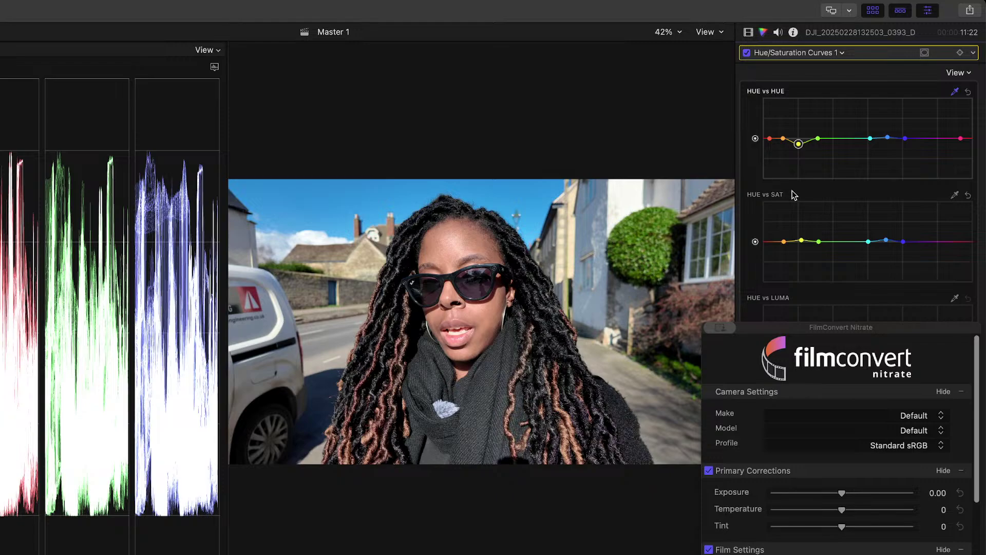
Raise the blue and yellow points slightly on the Hue vs Sat curve to boost the sky and foliage saturation.
click(955, 195)
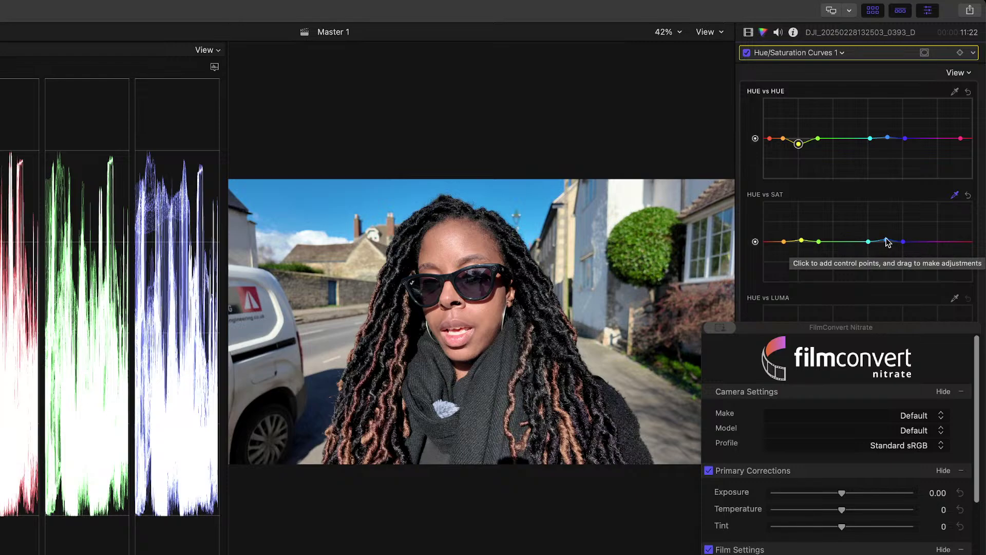
mouse_move(888, 241)
mouse_down()
mouse_move(884, 281)
mouse_move(896, 199)
mouse_move(889, 257)
mouse_move(886, 237)
mouse_up()
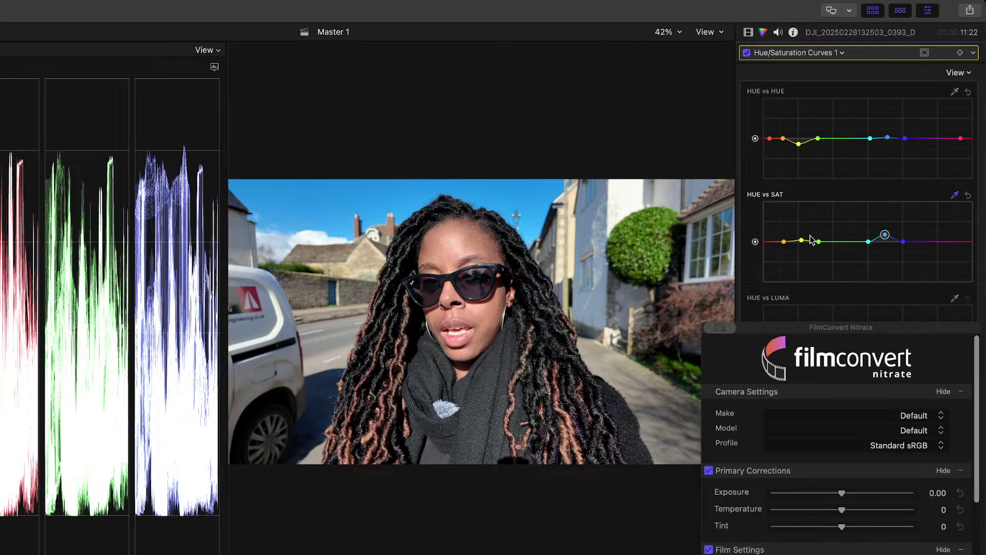
mouse_move(801, 239)
mouse_down()
mouse_move(791, 310)
mouse_move(814, 178)
mouse_move(803, 240)
mouse_up()
scroll(804, 240, down, 2)
scroll(804, 240, up, 2)
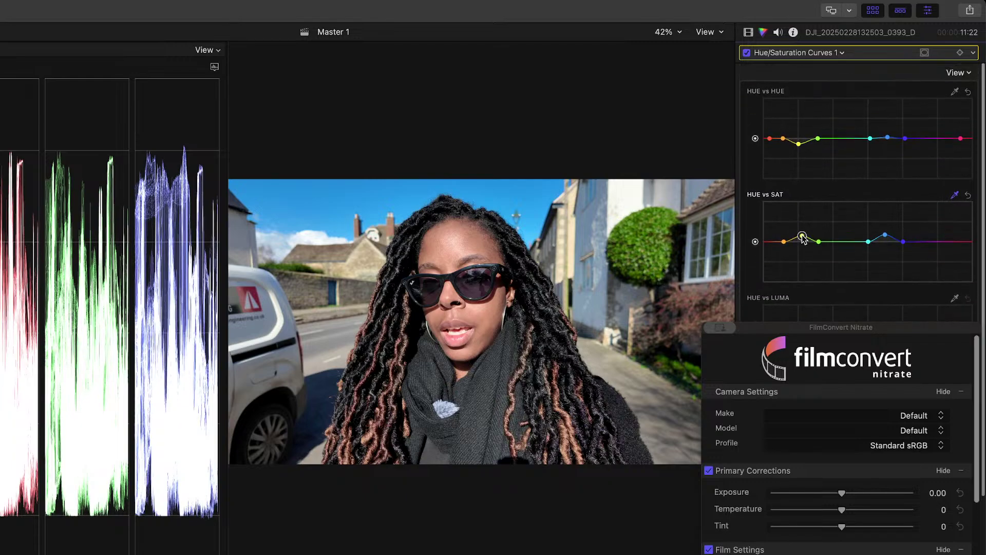
Switch Hue/Saturation Curves 1 off and on to compare its effect on the picture, then return to the clip's effects list.
click(746, 53)
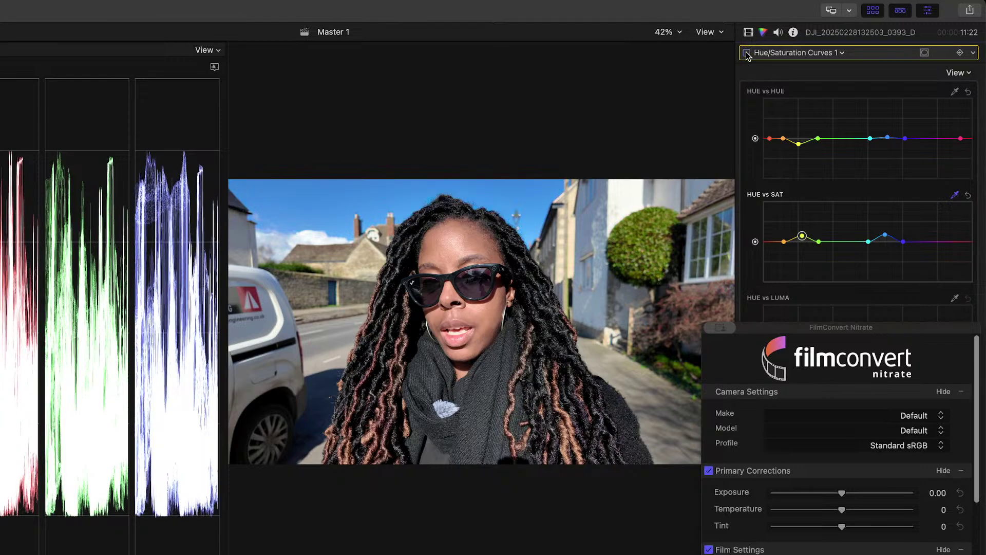
click(746, 53)
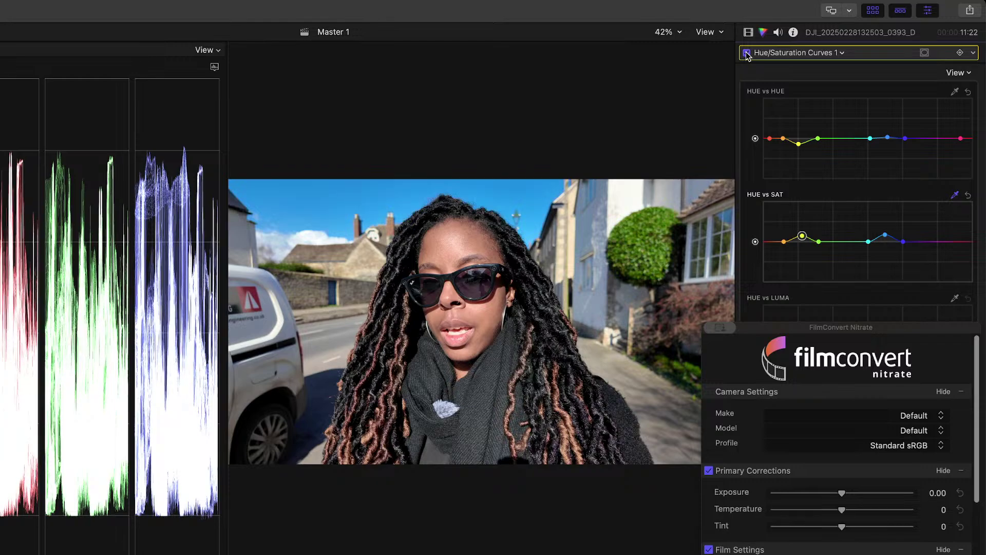
click(746, 53)
click(746, 52)
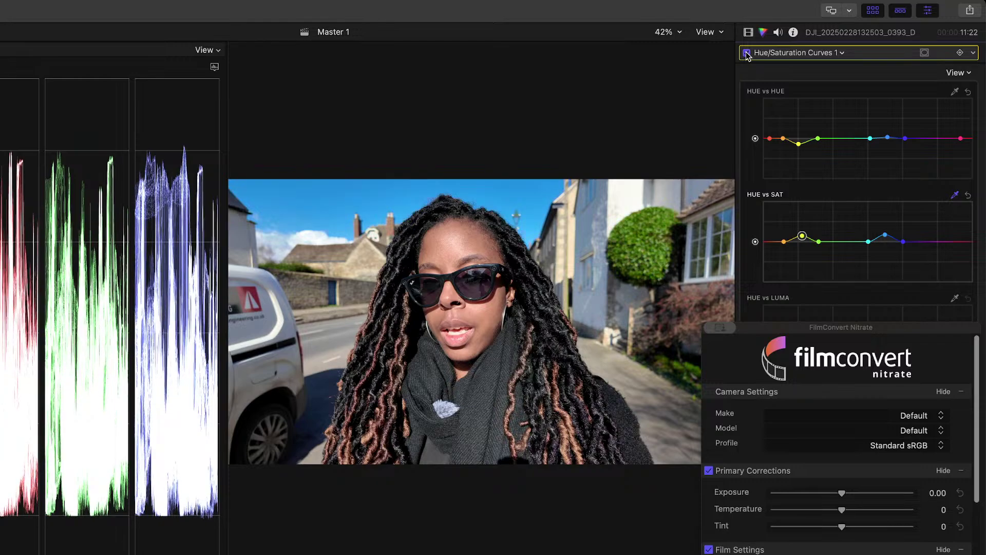
click(746, 53)
click(749, 33)
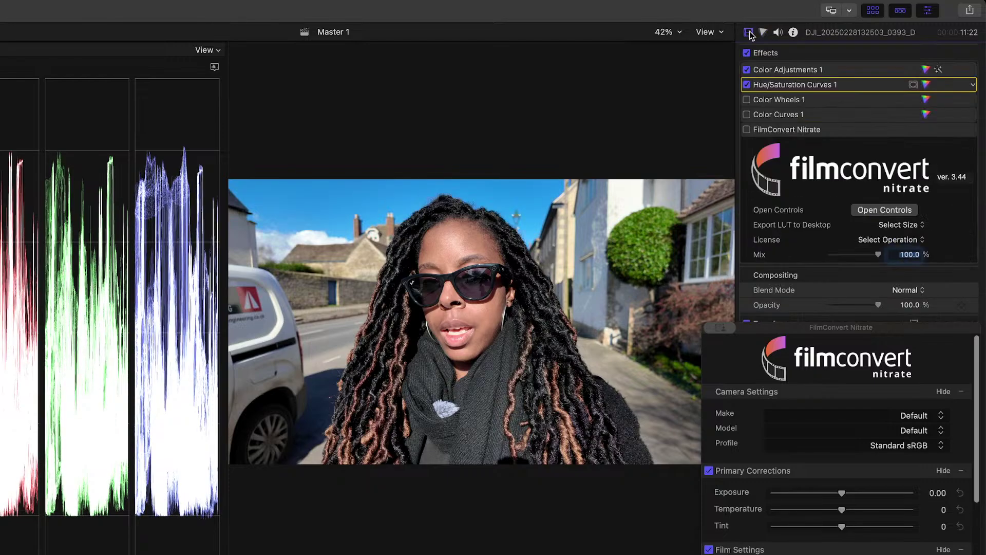
Enable Color Wheels 1, move the FilmConvert Nitrate window clear of its controls, and set the Temperature to 4793.
click(747, 100)
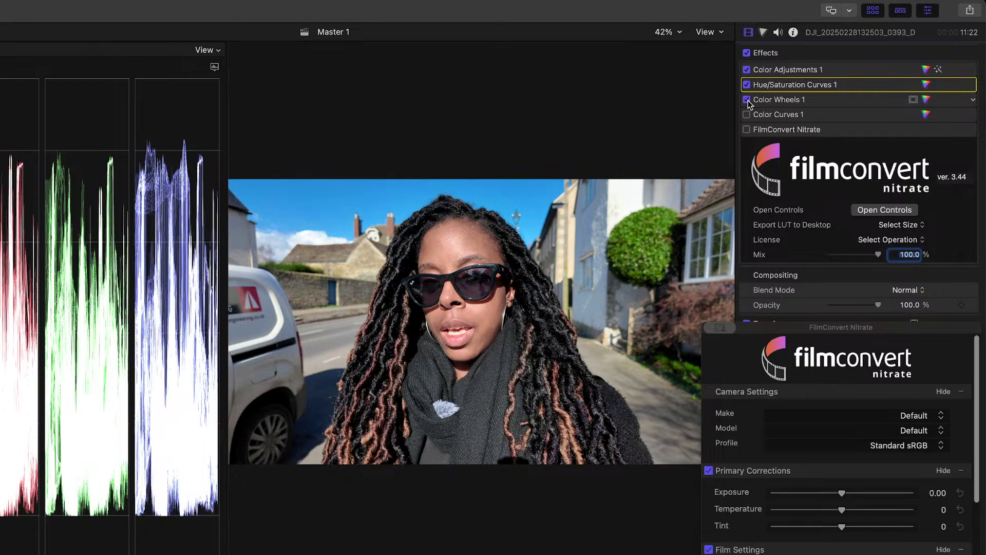
click(747, 100)
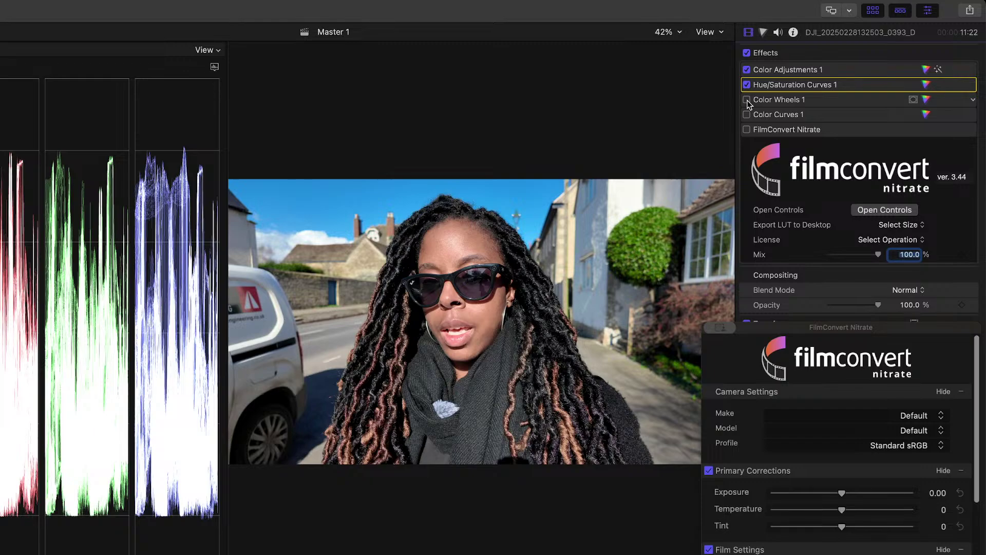
click(747, 100)
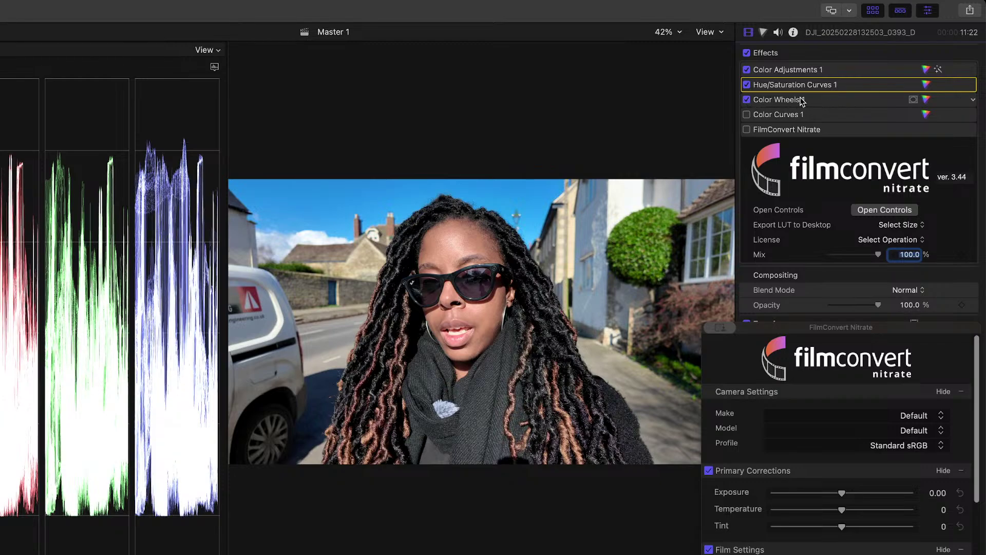
click(925, 100)
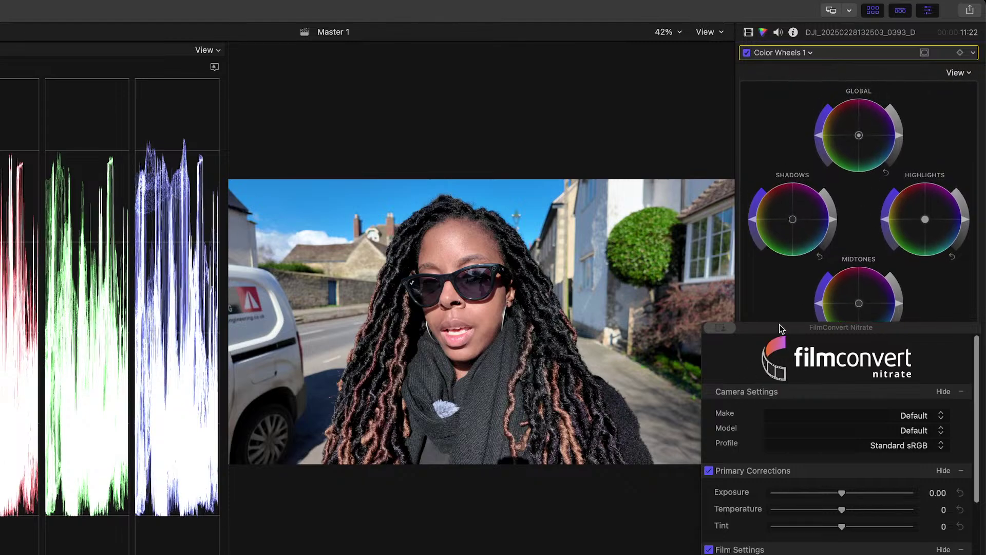
drag(779, 325, 1, 355)
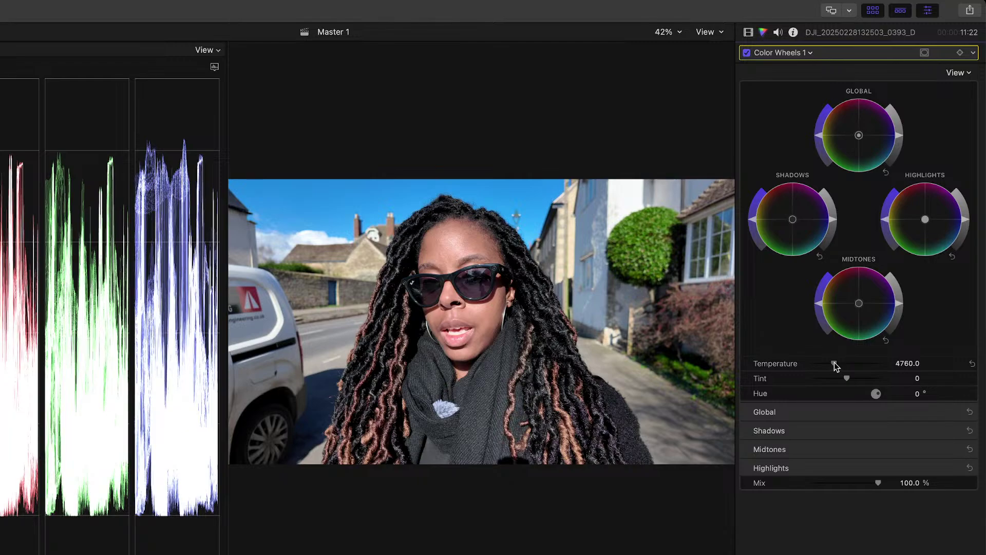
mouse_move(834, 363)
mouse_down()
mouse_move(881, 369)
mouse_move(781, 367)
mouse_move(834, 365)
mouse_up()
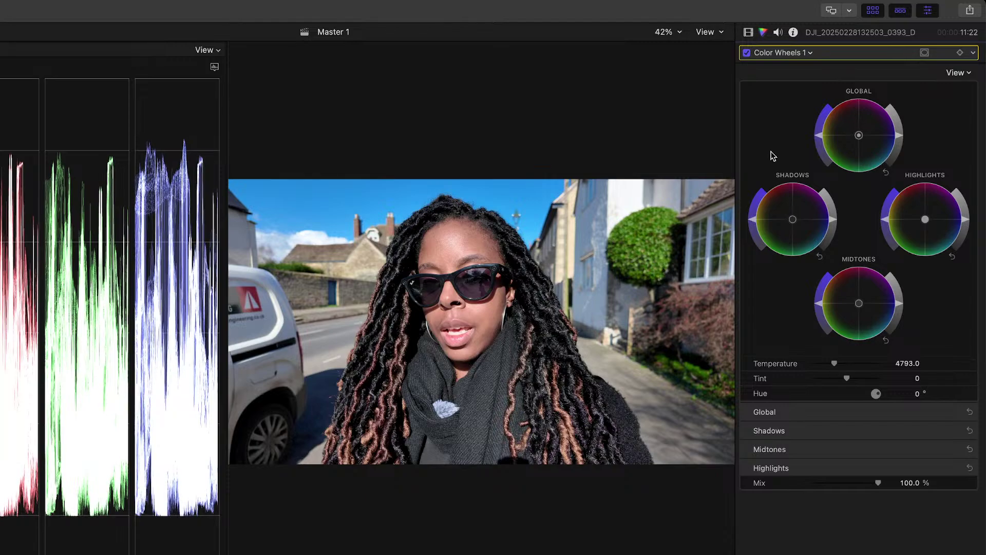
Compare the picture with and without Color Wheels 1, leave the correction enabled, and return to the effects list.
click(747, 53)
click(746, 53)
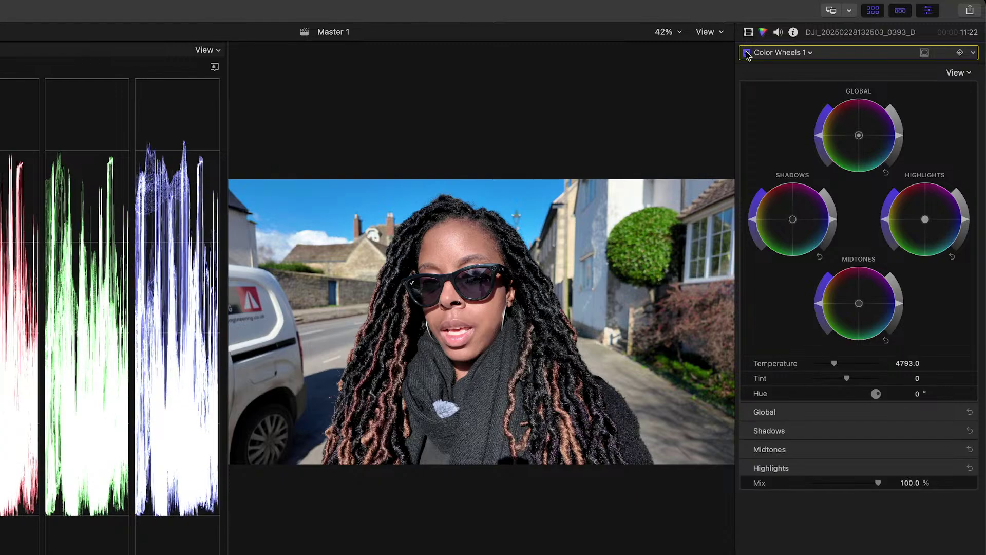
click(746, 54)
click(746, 53)
click(747, 54)
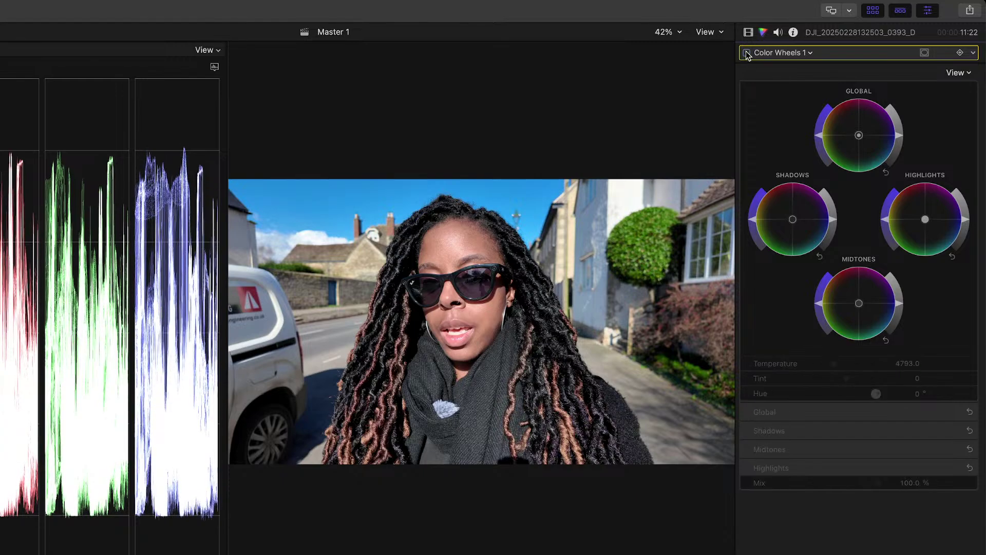
click(747, 54)
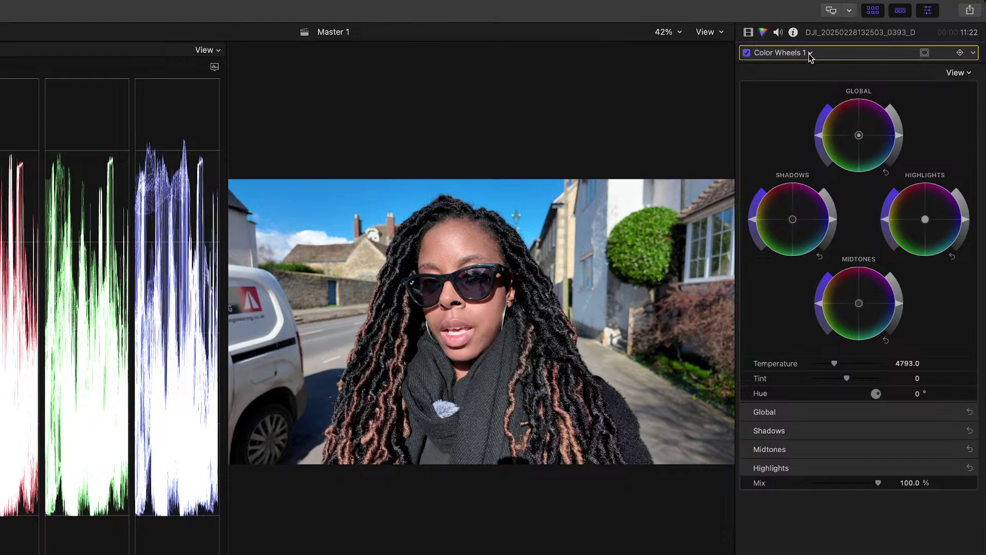
click(748, 33)
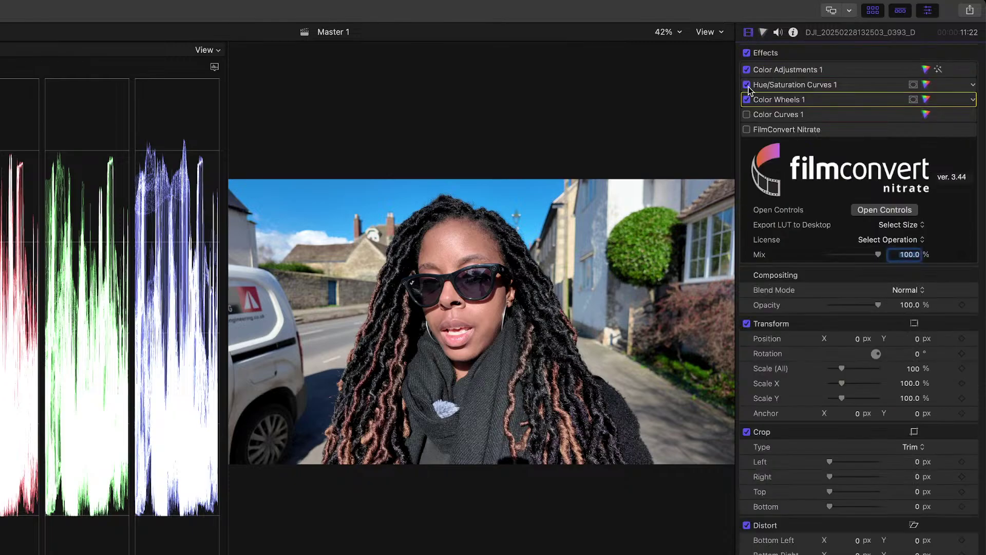
Enable Color Curves 1 and slightly raise the highlight point and the black end point on its Luma curve.
click(746, 114)
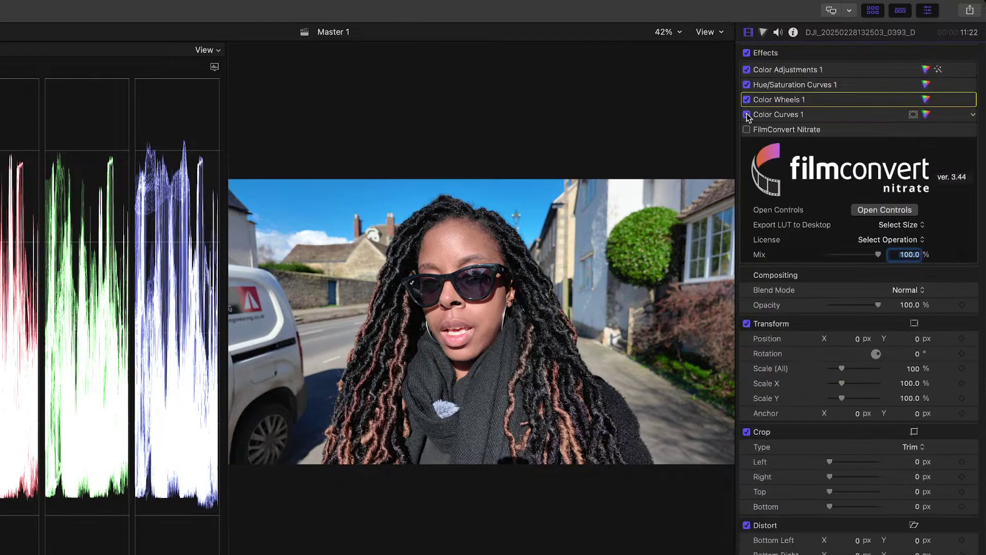
click(773, 116)
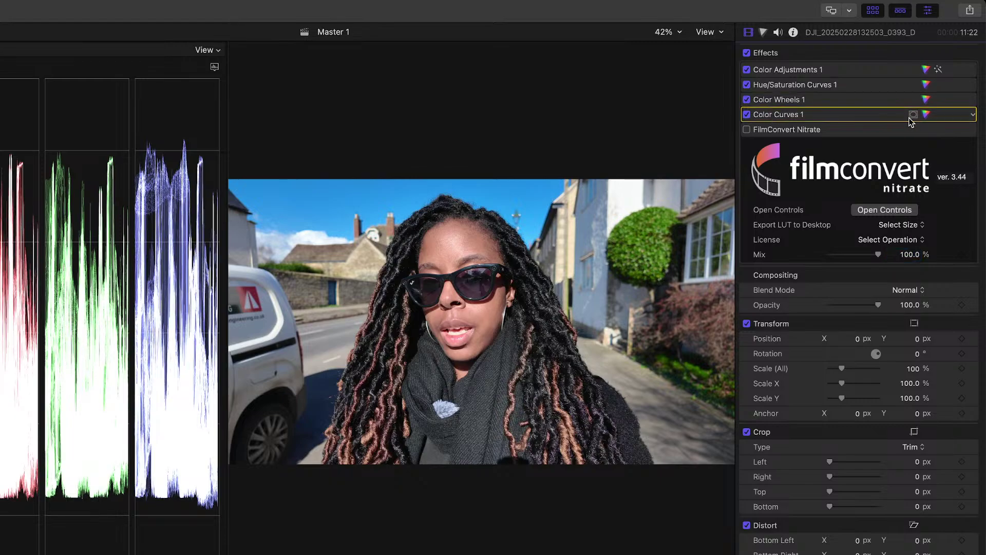
click(926, 114)
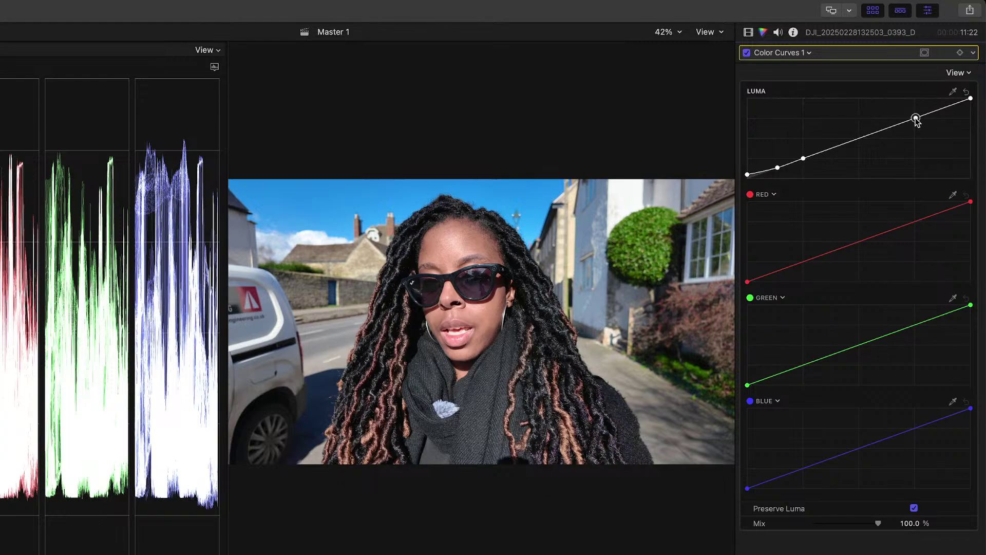
drag(916, 119, 914, 115)
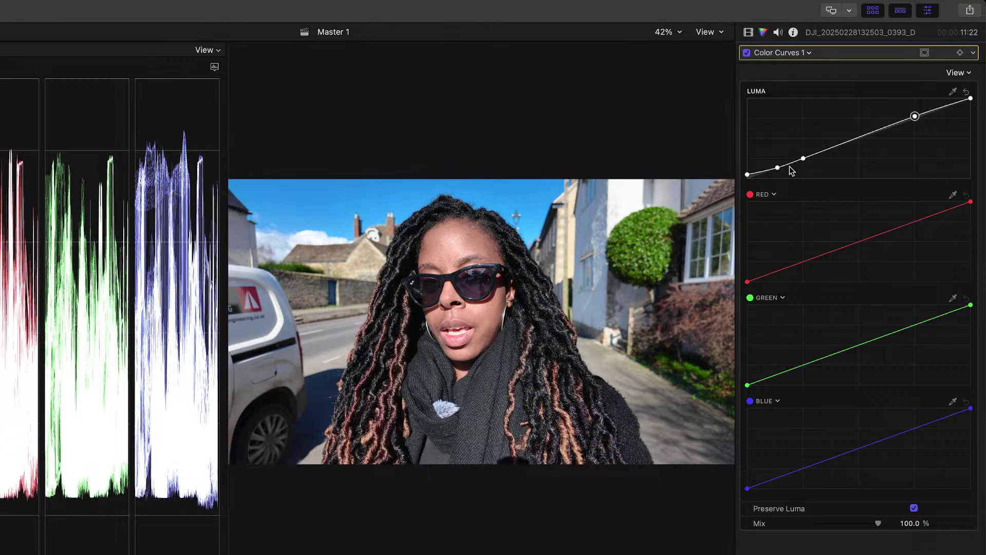
click(804, 159)
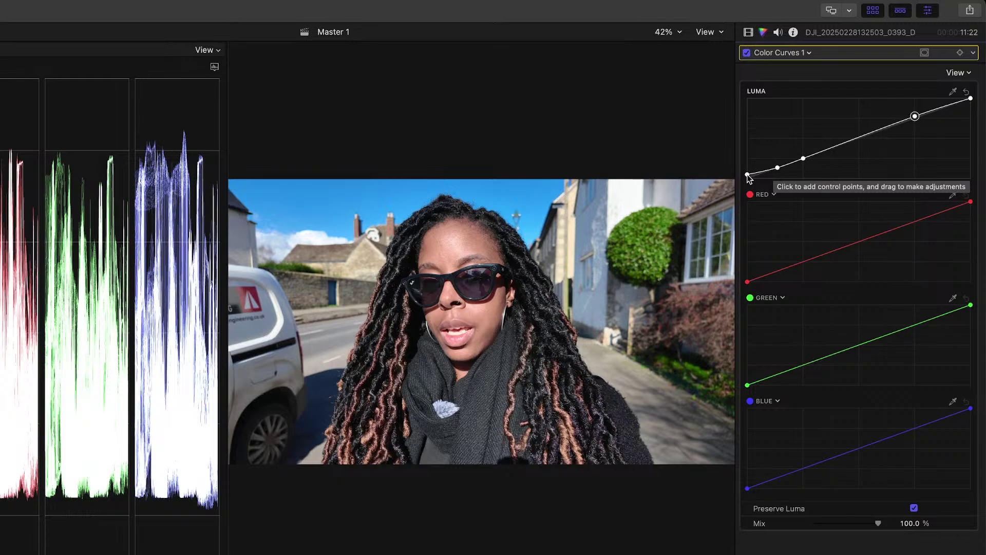
mouse_move(747, 176)
mouse_down()
mouse_move(752, 119)
mouse_move(744, 176)
mouse_up()
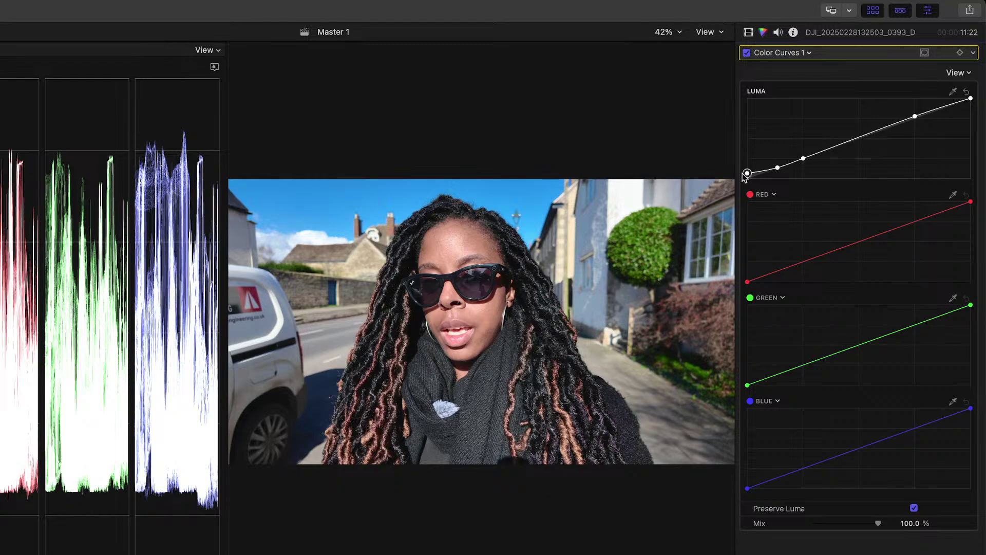
Compare the picture with and without Color Curves 1, and with all of the clip's effects switched off and on.
click(746, 53)
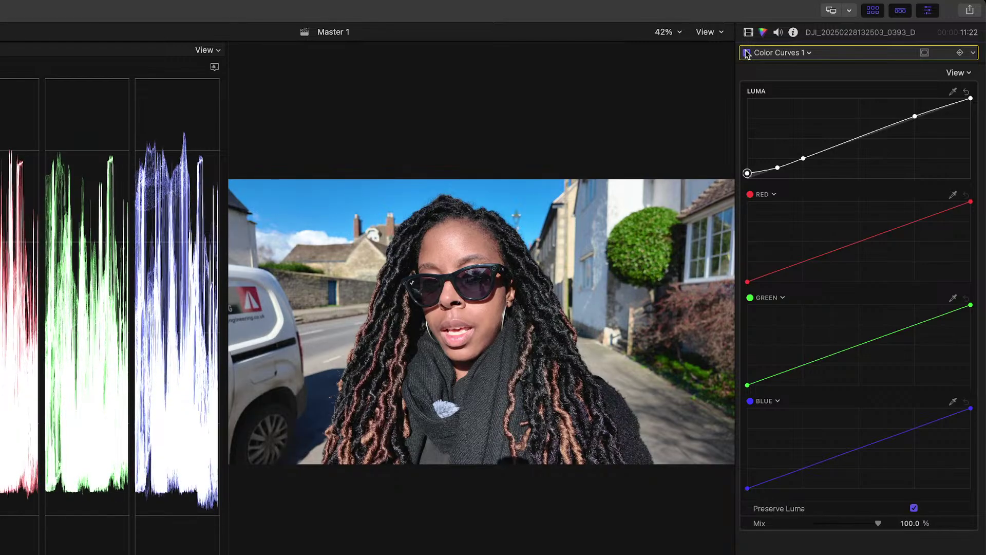
click(746, 53)
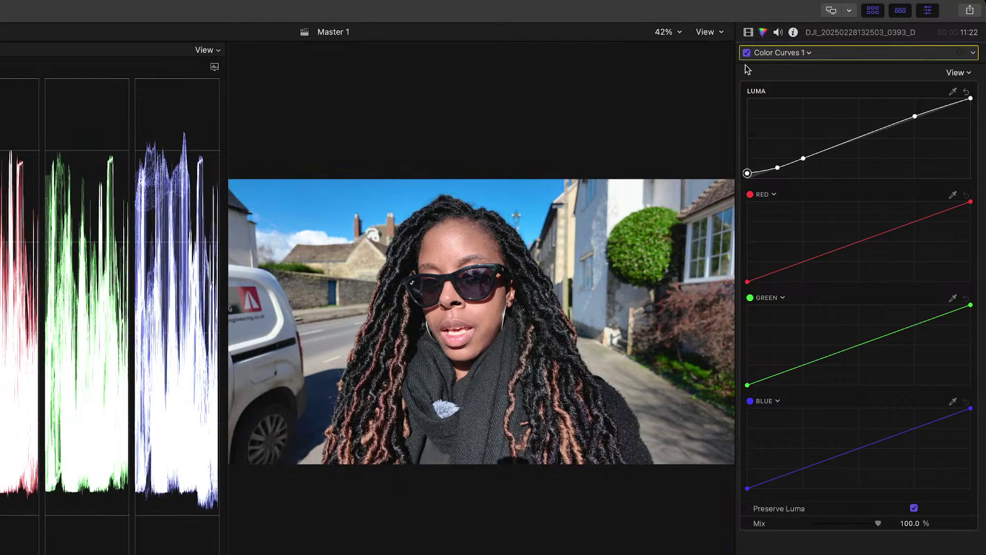
click(748, 33)
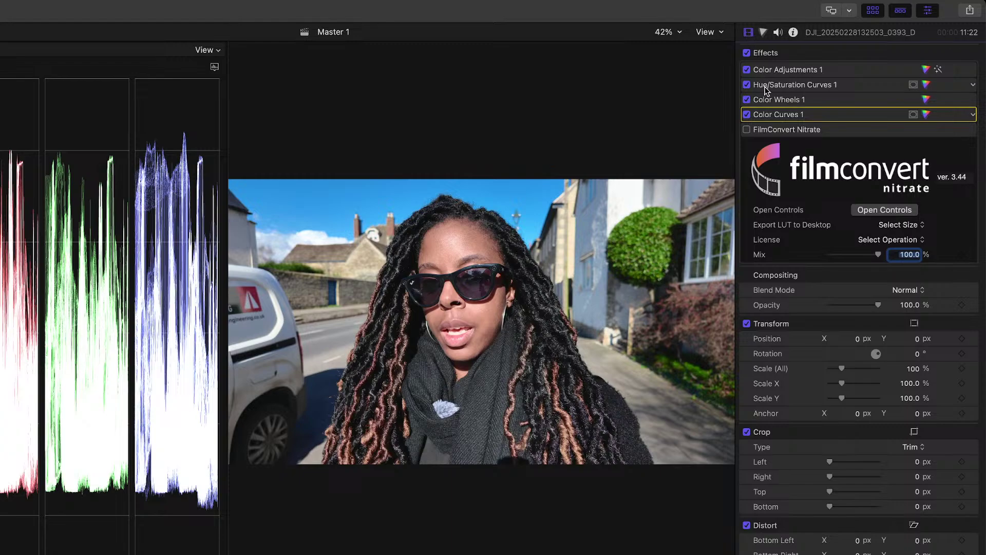
click(747, 54)
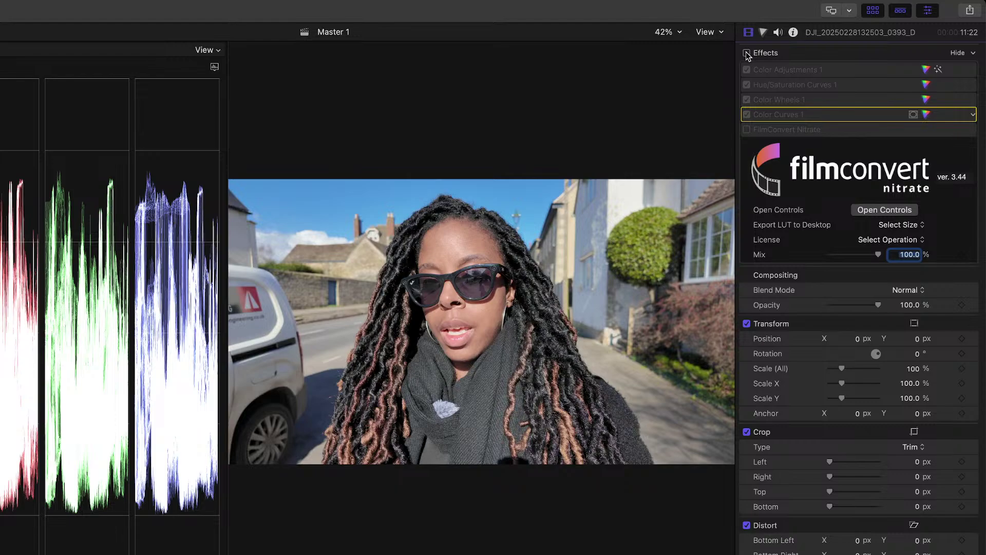
click(747, 54)
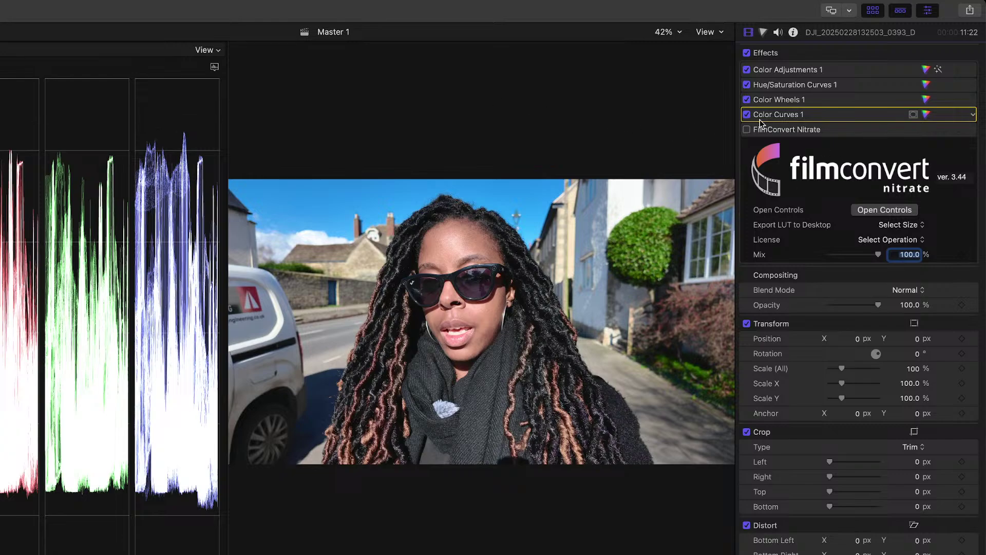
Enable the FilmConvert Nitrate effect and bring its floating controls window back into full view.
click(746, 130)
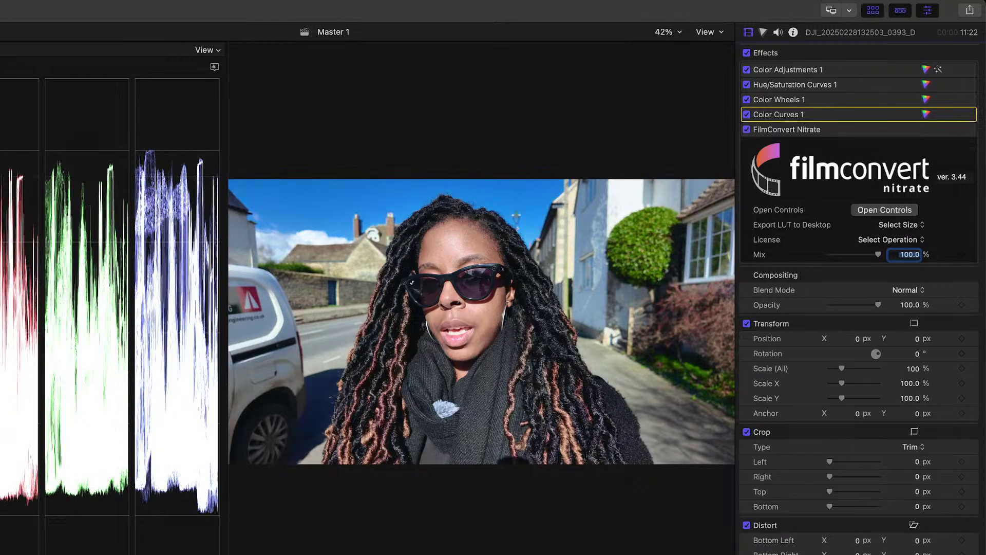
drag(0, 97, 823, 83)
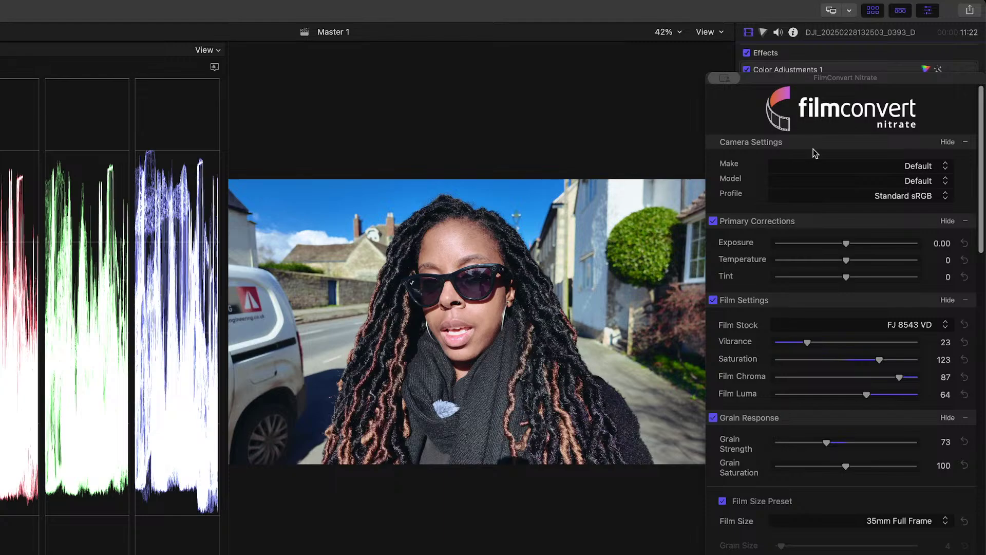
Try film stocks KD 5207 Vis3, KD 5213 Vis3, FJ Prov 100, IL FN FP, FJ SuperX 400 and FJ 8553 ET, ending on FJ 8543 VD.
click(912, 326)
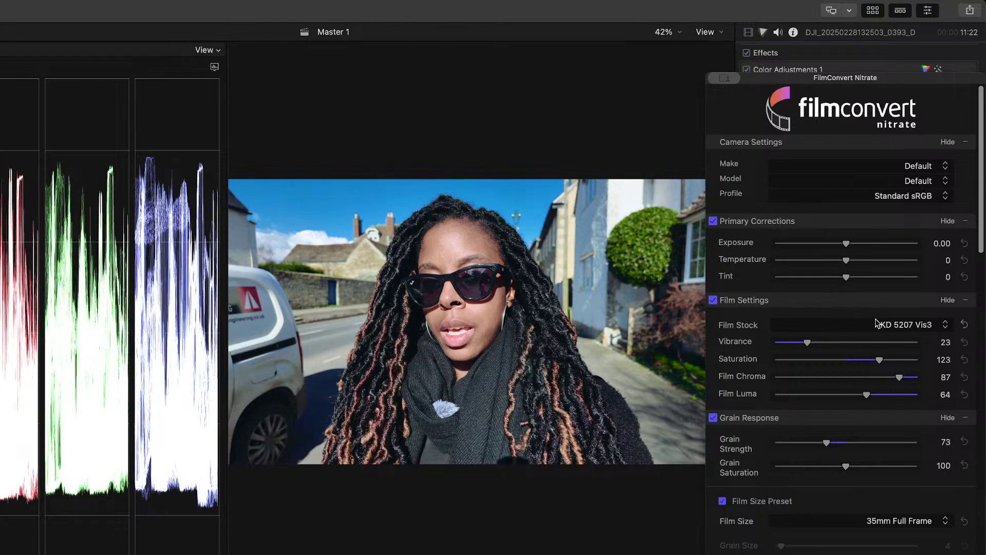
key(Down)
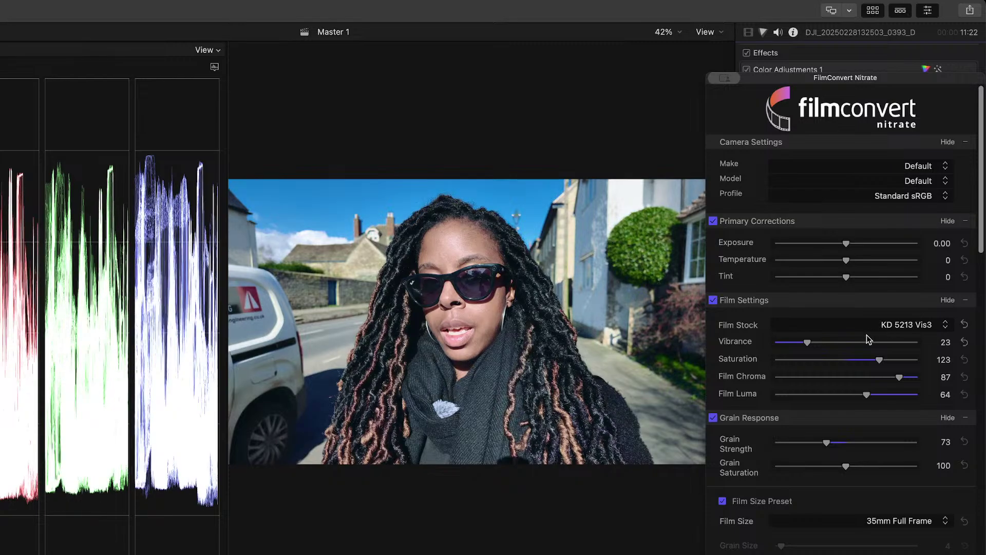
key(Down)
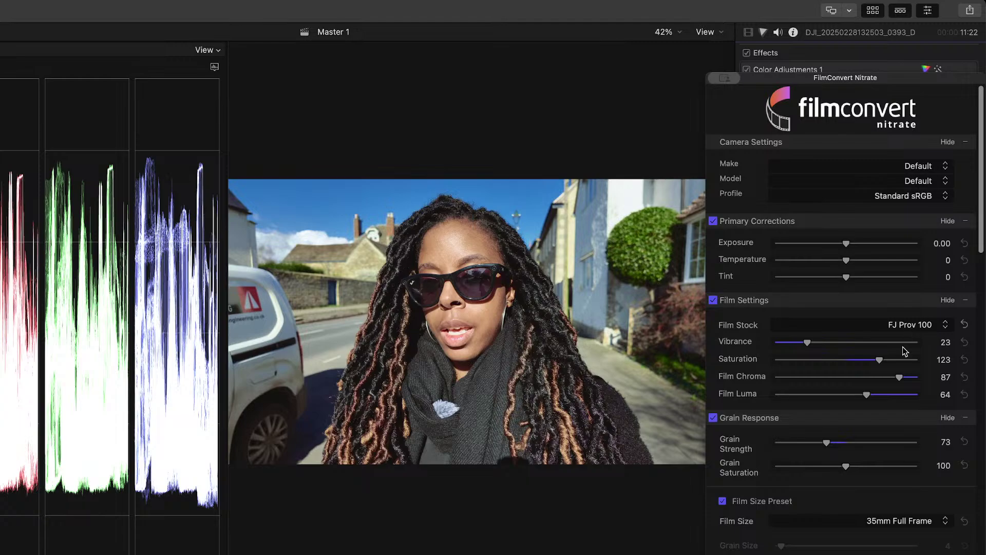
key(Down)
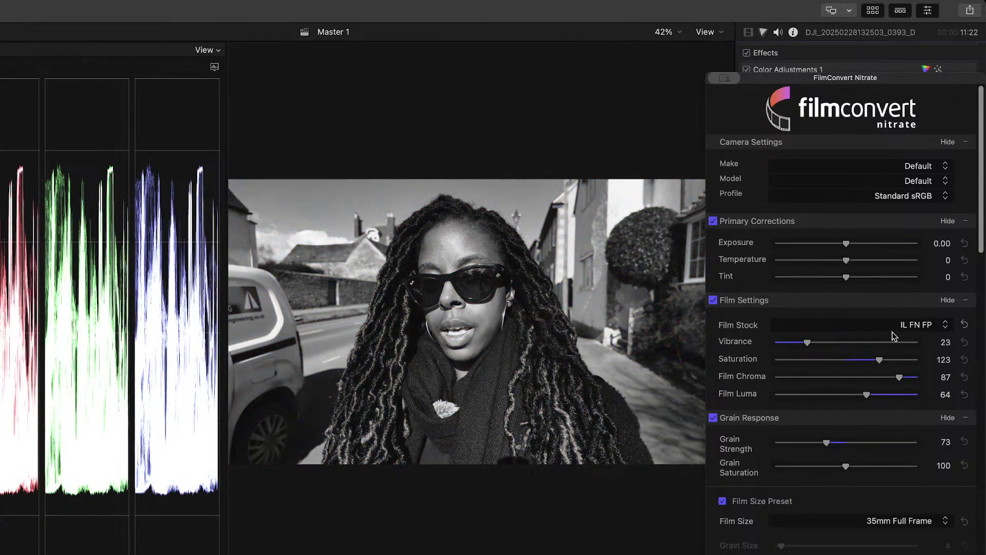
key(Down)
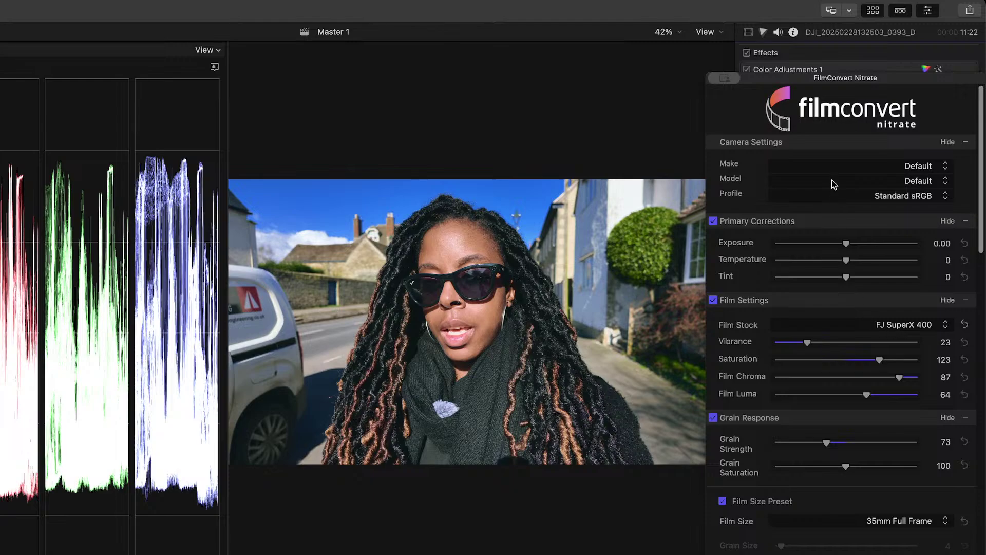
key(Down)
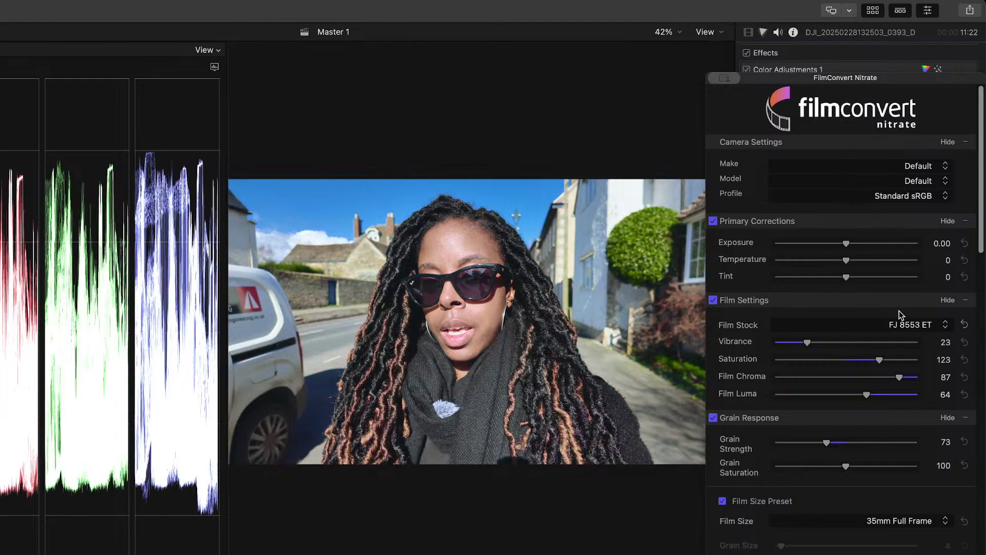
key(Down)
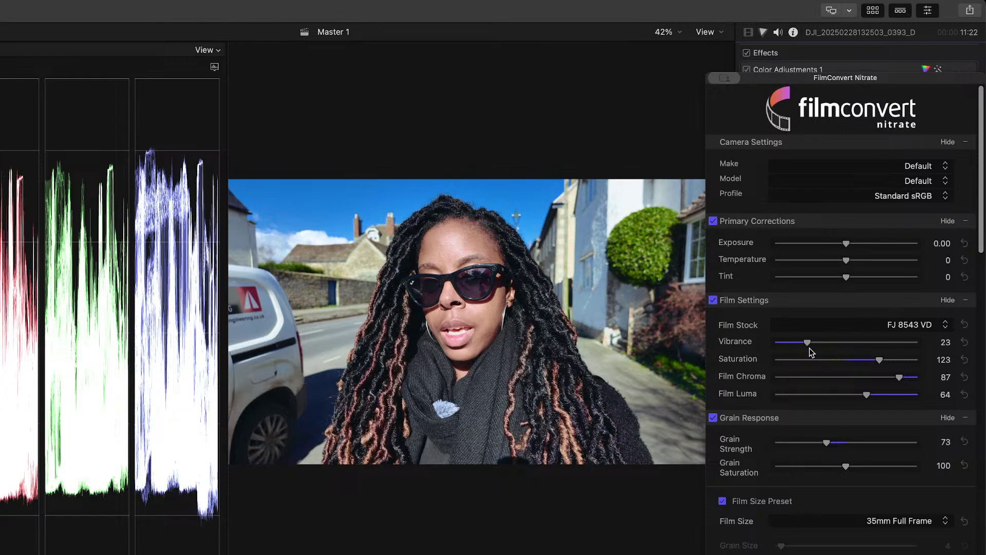
Set the Vibrance in FilmConvert Nitrate's Film Settings to 29.
mouse_move(808, 344)
mouse_down()
mouse_move(821, 339)
mouse_move(792, 339)
mouse_move(923, 344)
mouse_move(805, 343)
mouse_move(818, 347)
mouse_up()
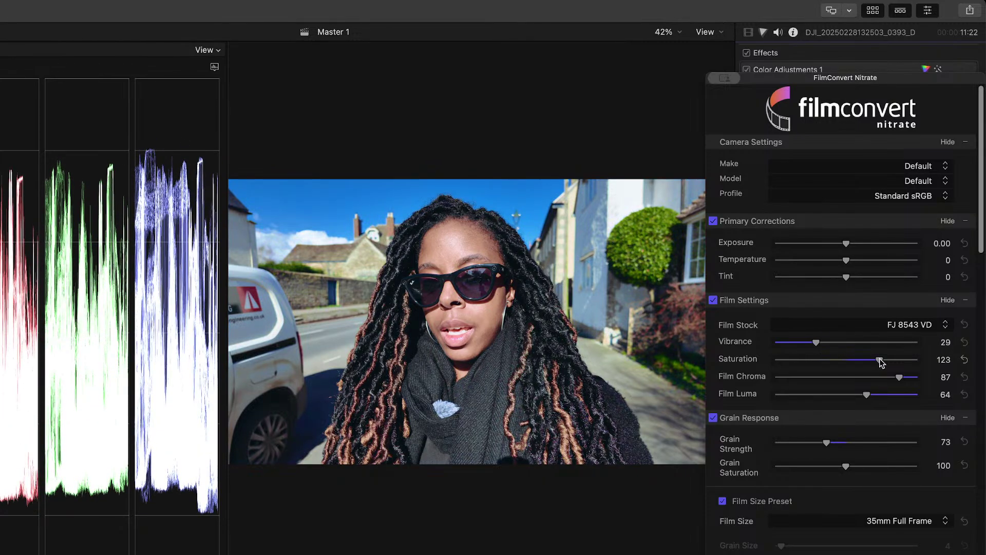
Set FilmConvert Nitrate's Saturation to 128, Film Chroma to 91 and Film Luma to 38, and compare the picture with all effects off and on.
mouse_move(880, 361)
mouse_down()
mouse_move(865, 362)
mouse_move(906, 363)
mouse_move(886, 362)
mouse_up()
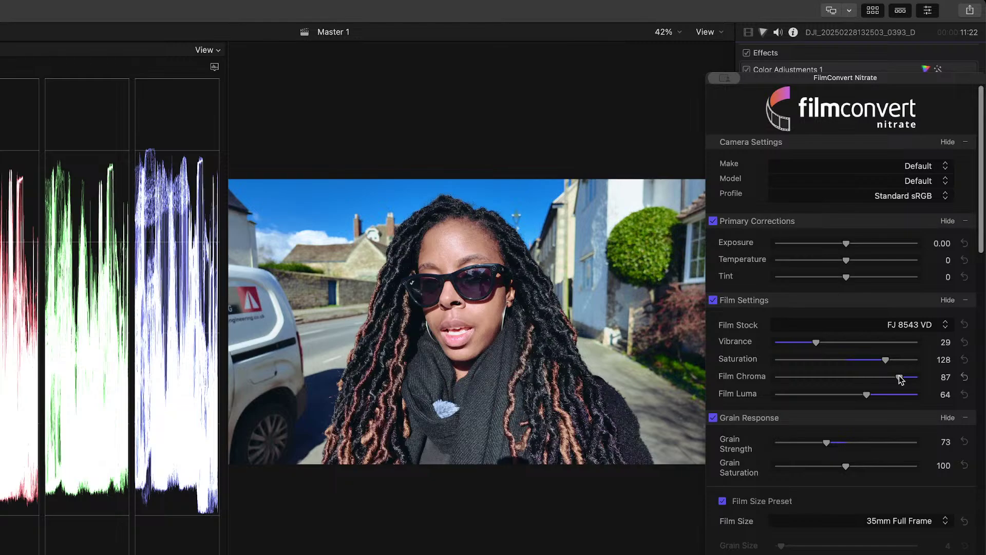
drag(900, 378, 830, 393)
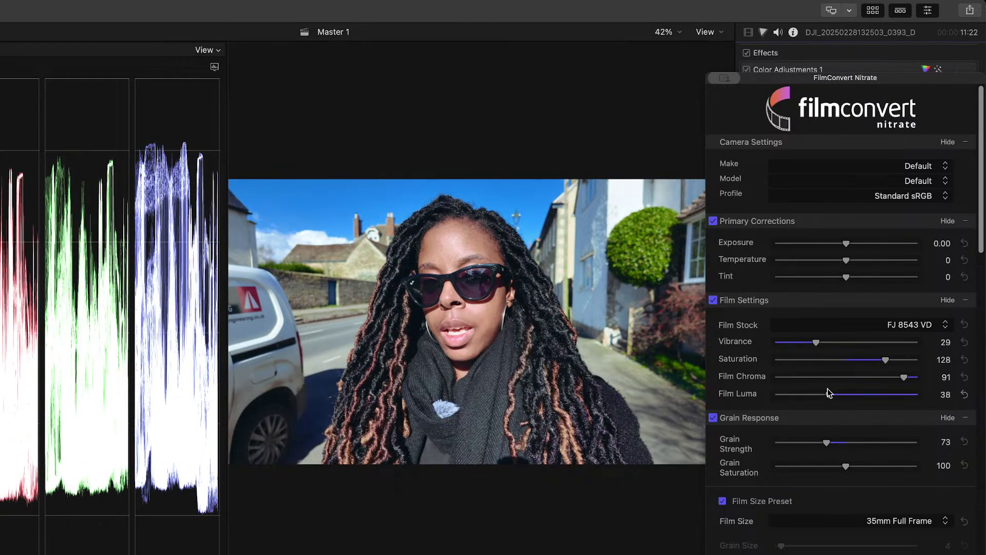
click(823, 80)
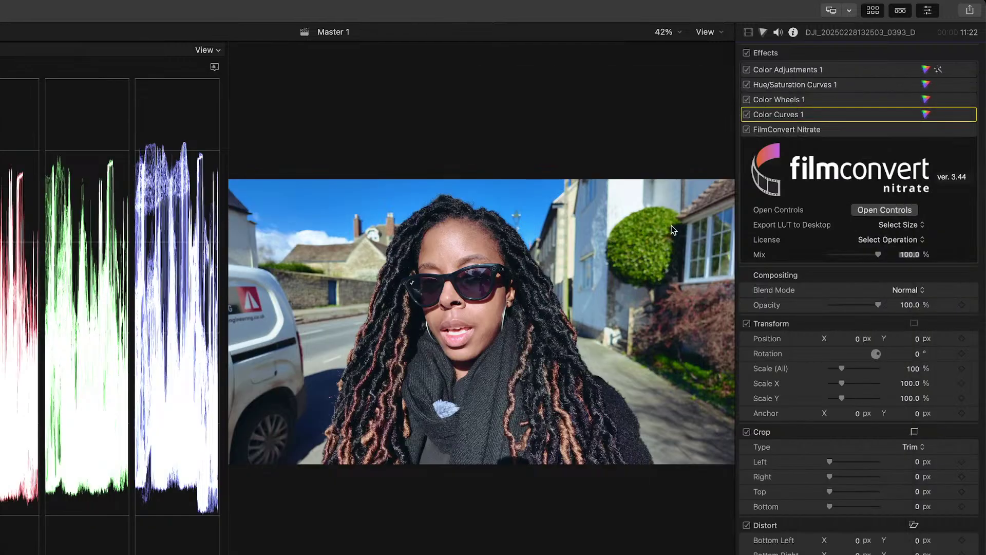
click(746, 52)
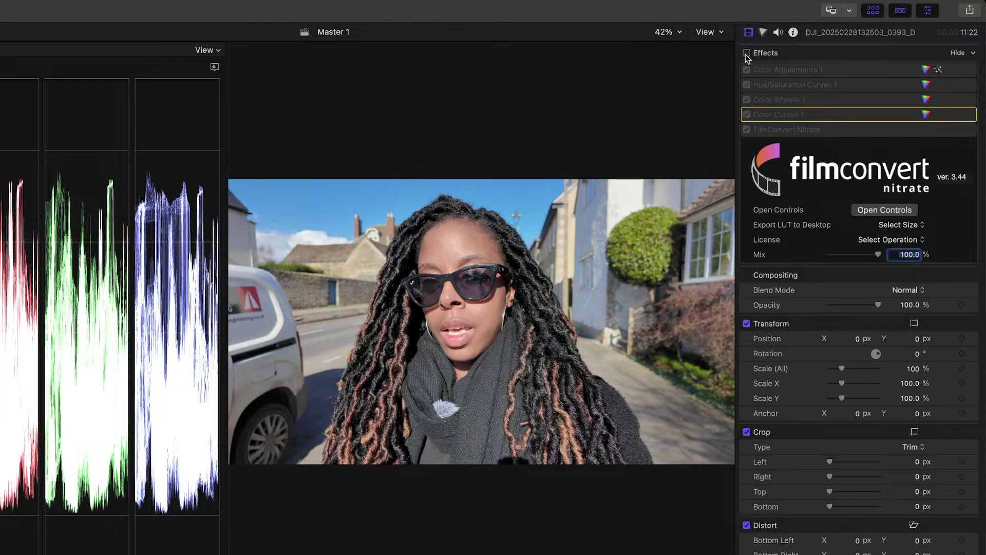
click(747, 53)
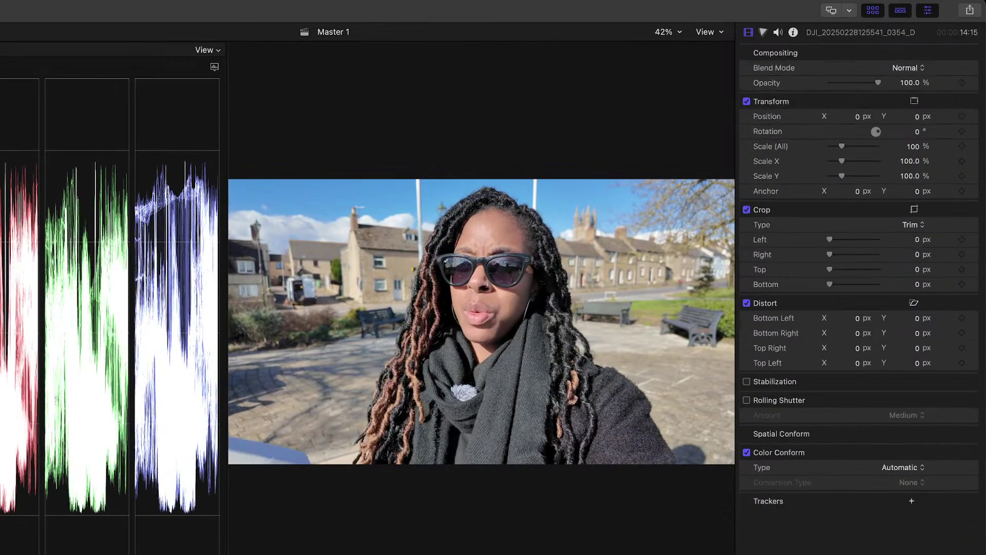
key(super+shift+v)
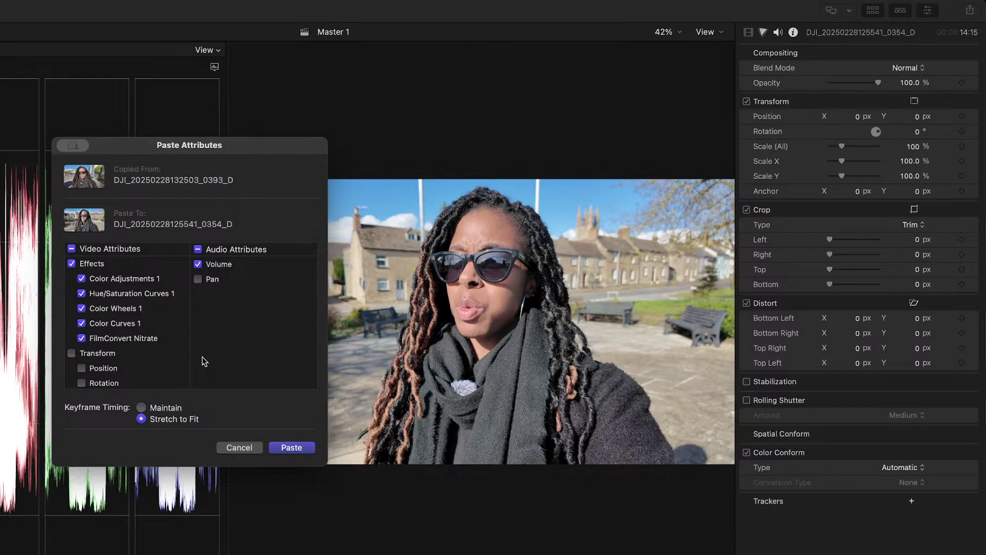
click(283, 446)
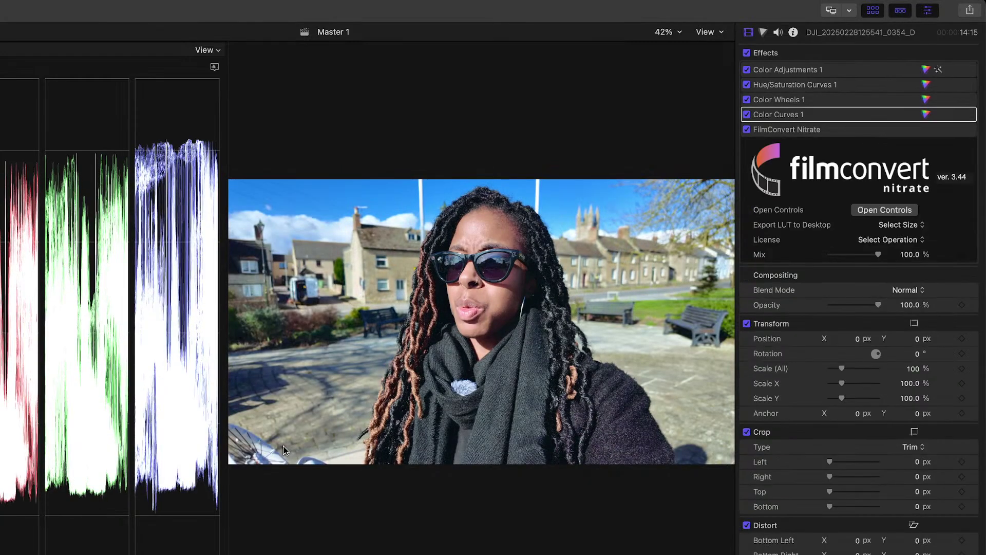
key(space)
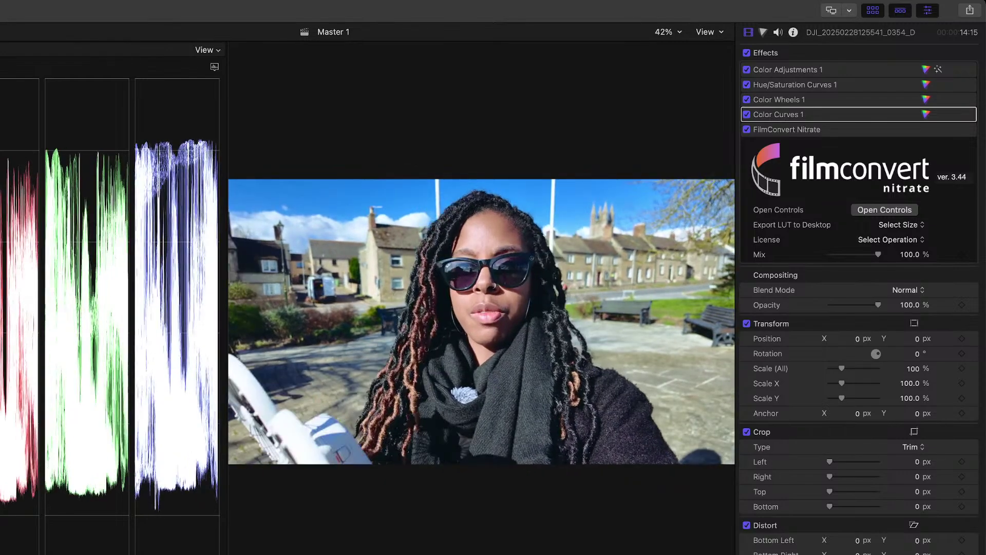
key(space)
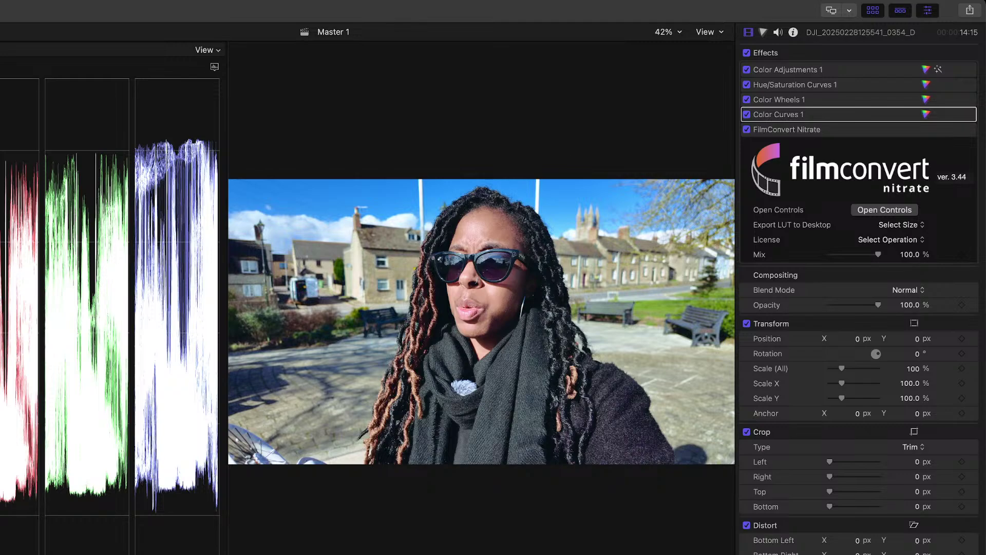
Set this clip's FilmConvert Nitrate Tint to 4 and nudge its Highlights color wheel slightly toward purple-blue.
click(884, 209)
drag(723, 204, 837, 99)
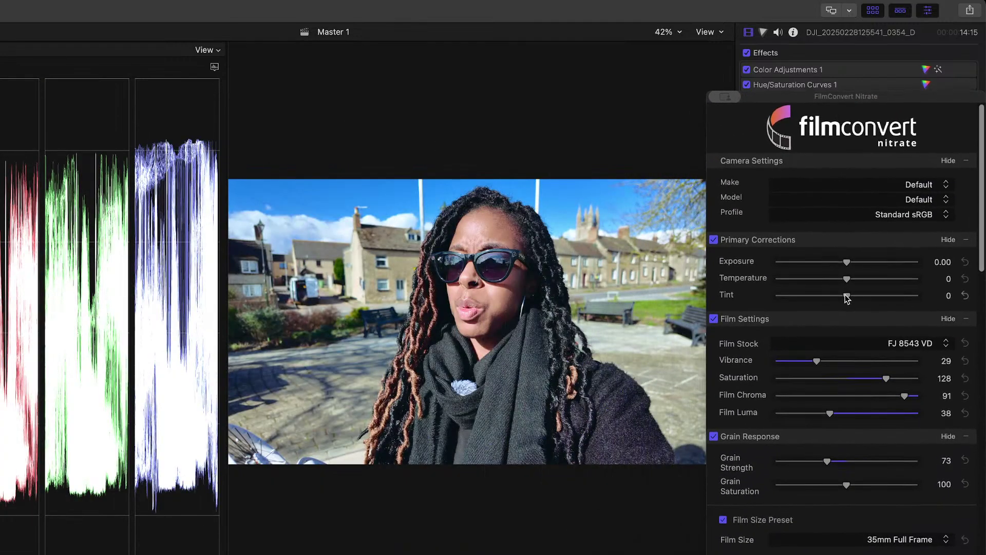
drag(847, 299, 852, 300)
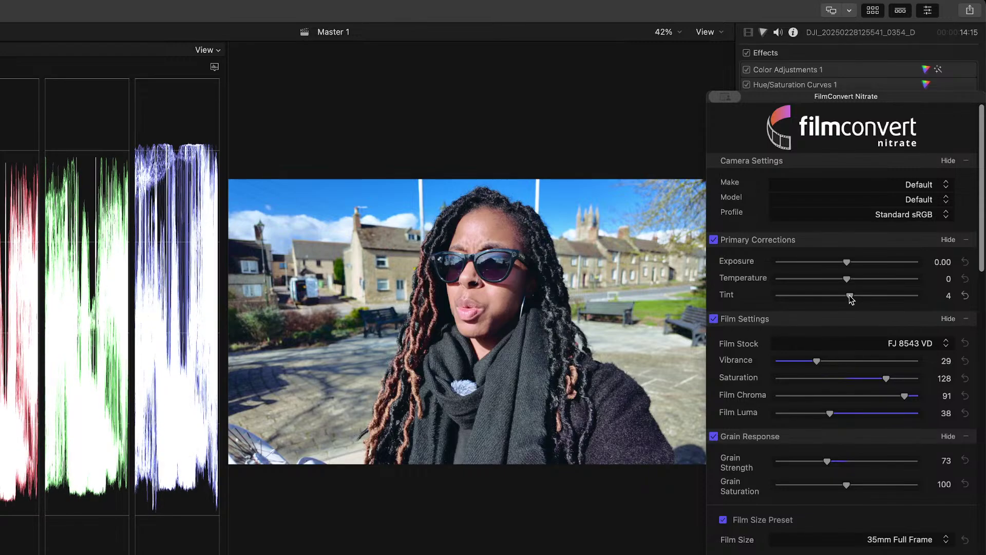
scroll(850, 298, down, 10)
scroll(849, 295, down, 10)
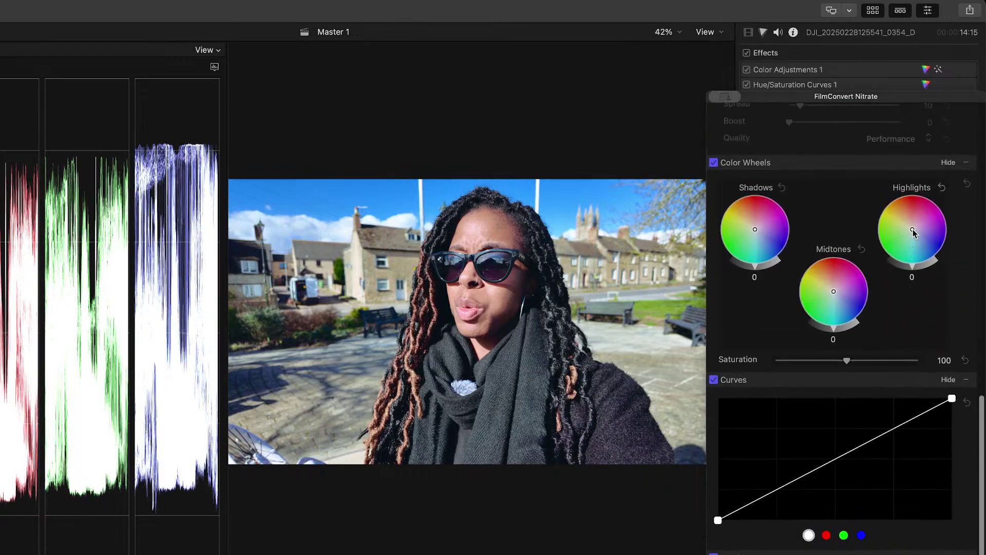
drag(912, 230, 916, 229)
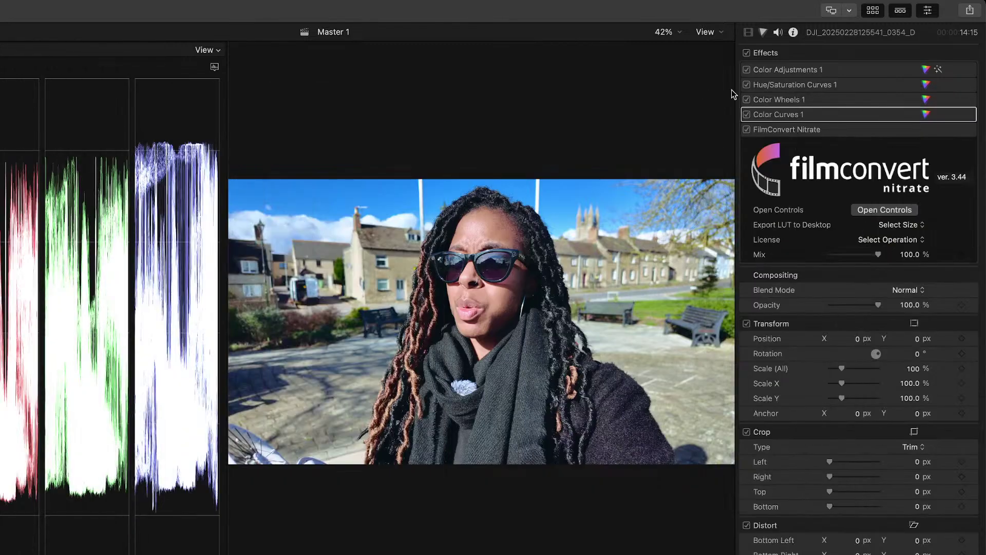
click(746, 53)
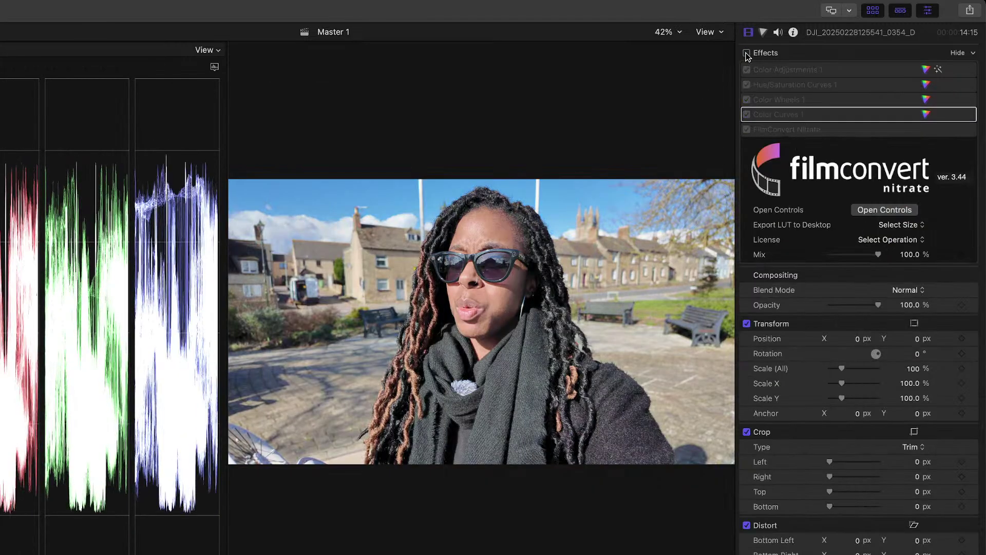
click(746, 53)
click(746, 53)
click(746, 53)
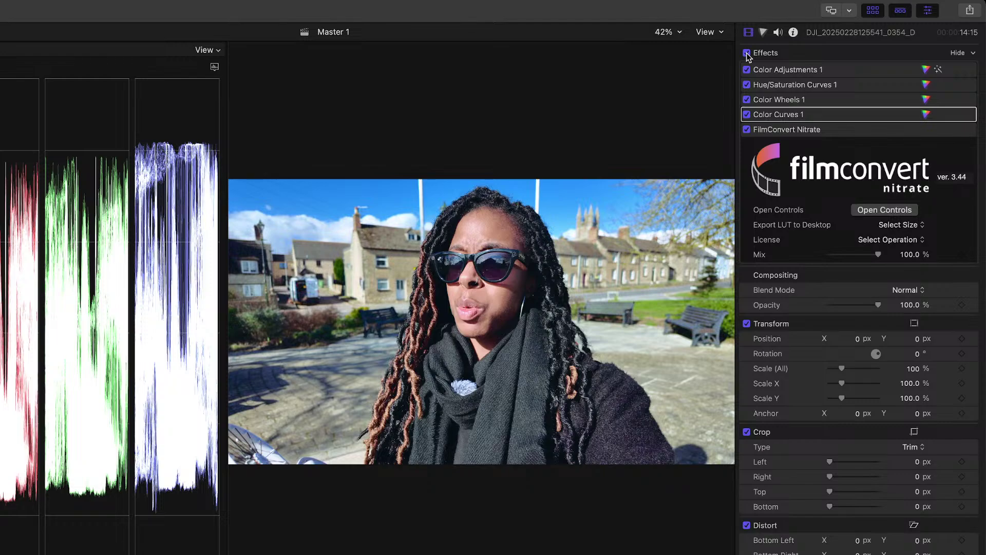
key(space)
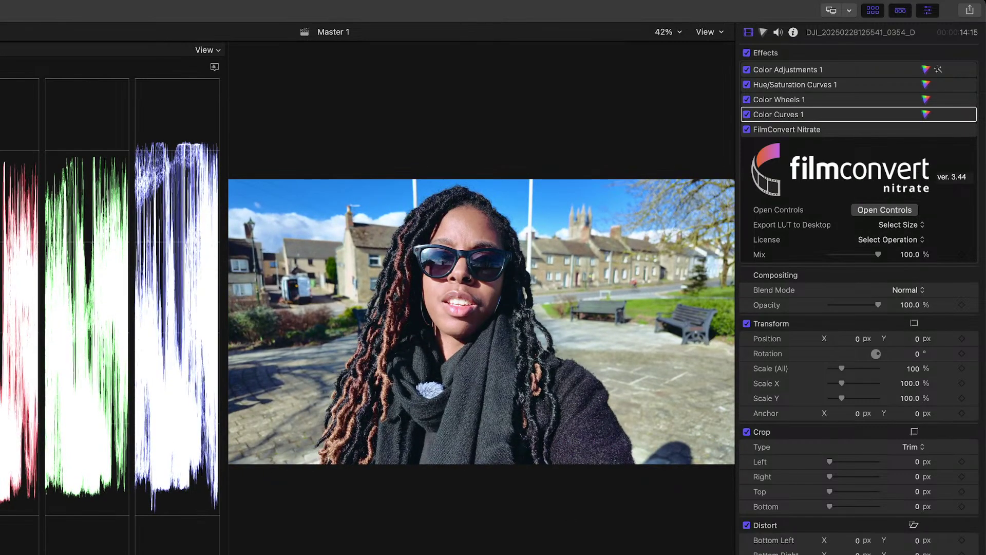
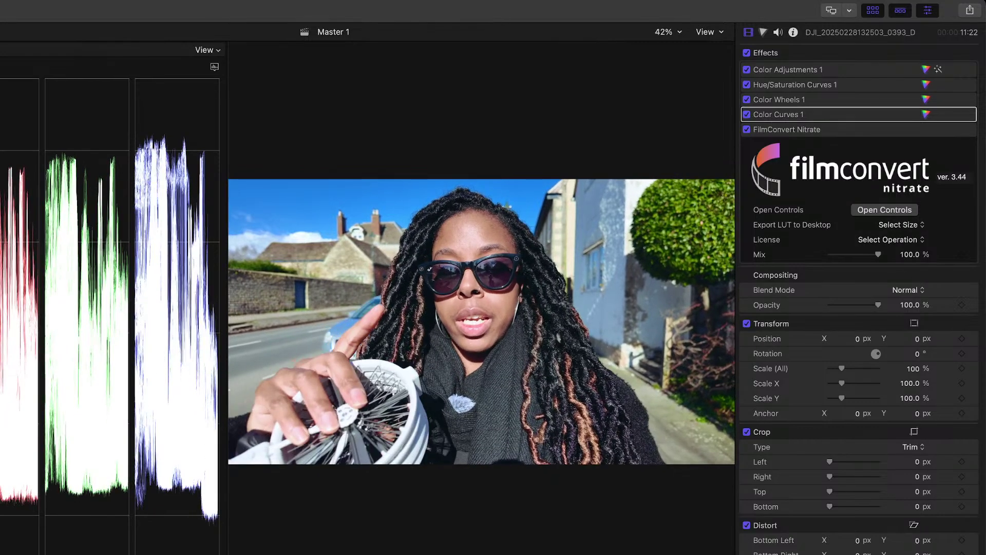
click(747, 53)
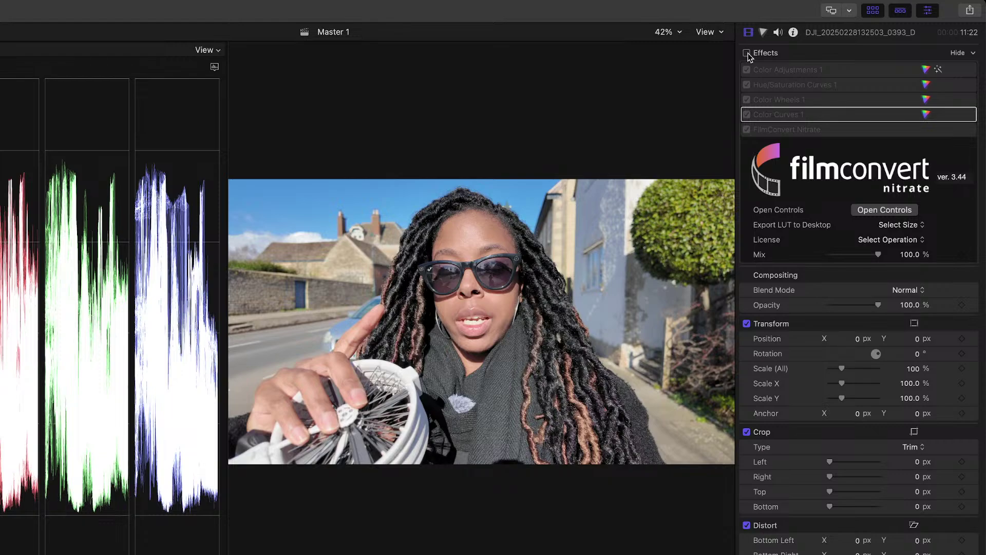
click(746, 53)
click(746, 70)
click(747, 85)
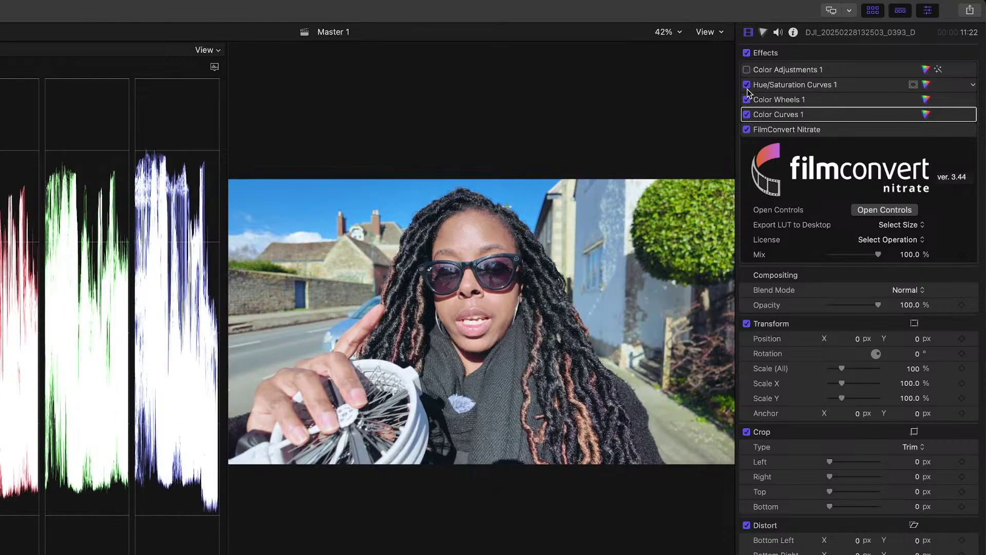
click(746, 100)
click(747, 114)
click(746, 129)
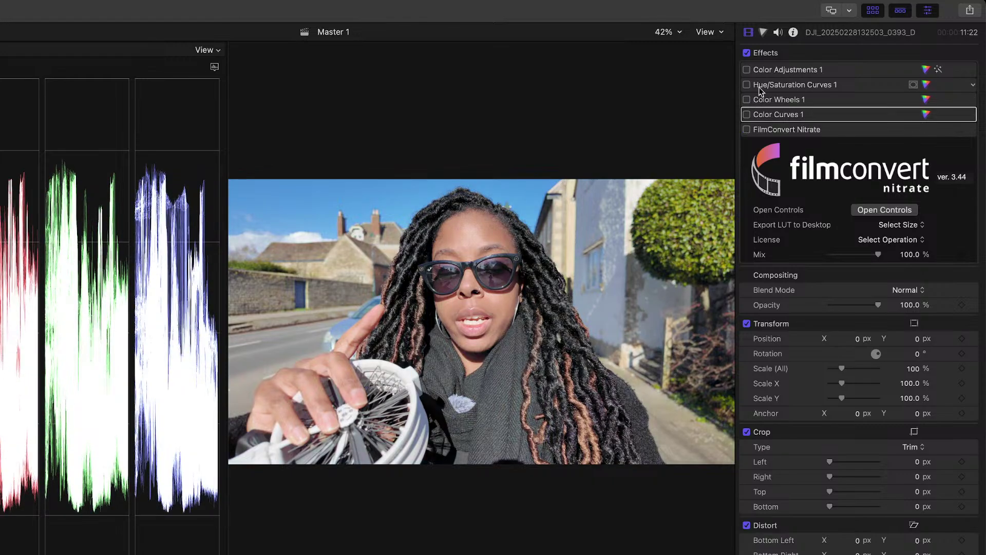
Enable Color Adjustments 1 and set Contrast to 16, Brightness to -26, Highlights to 24, Black Point to -14 and Shadows to -21.
click(767, 71)
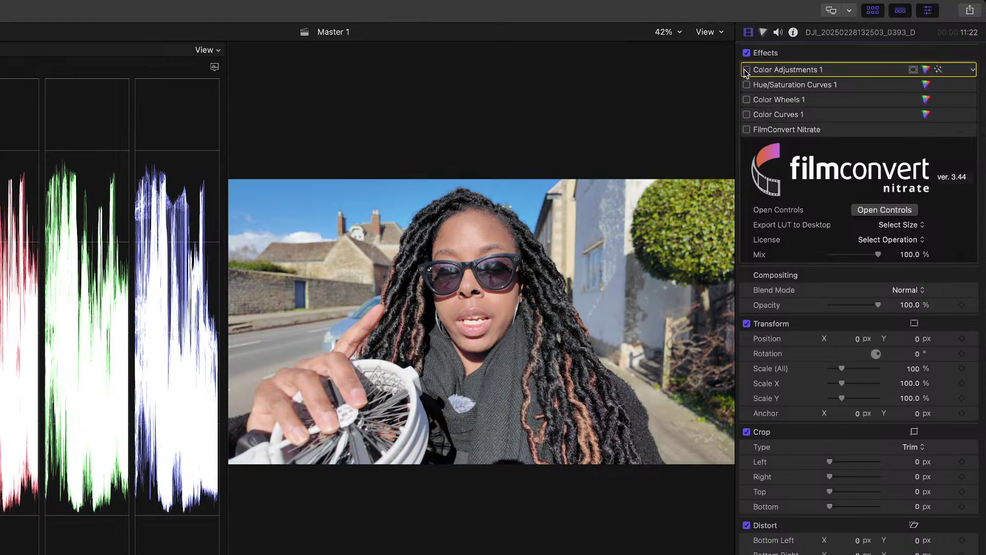
click(747, 70)
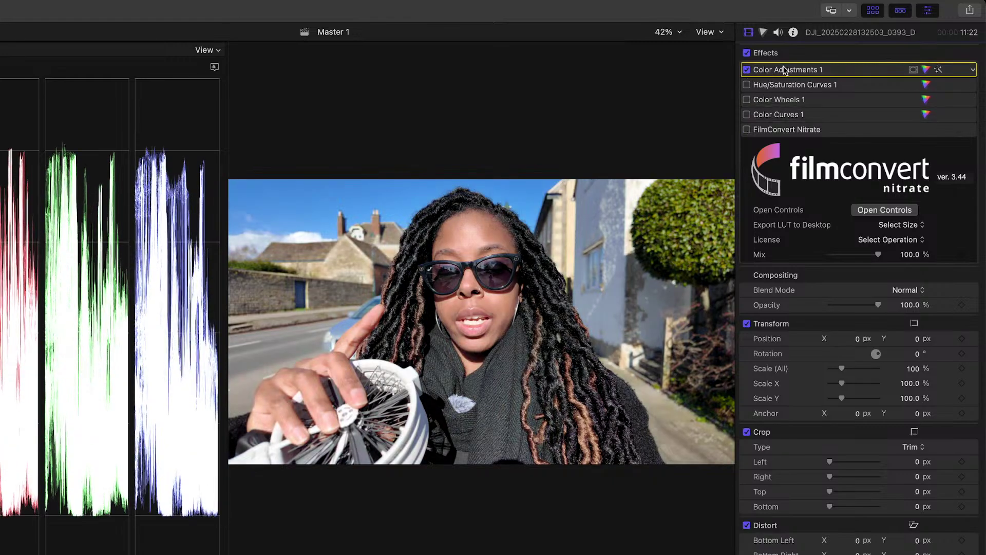
click(925, 70)
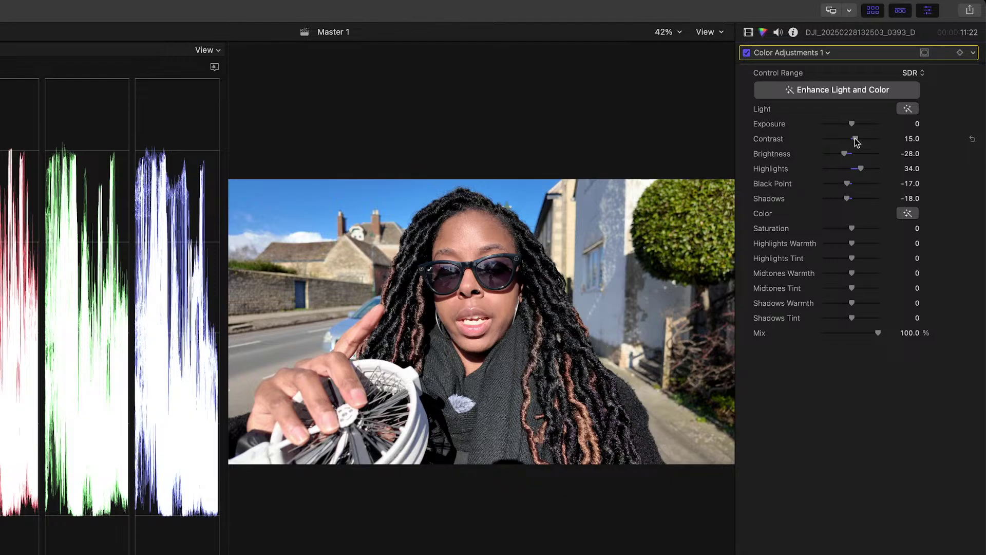
mouse_move(855, 142)
mouse_down()
mouse_move(881, 141)
mouse_move(856, 138)
mouse_up()
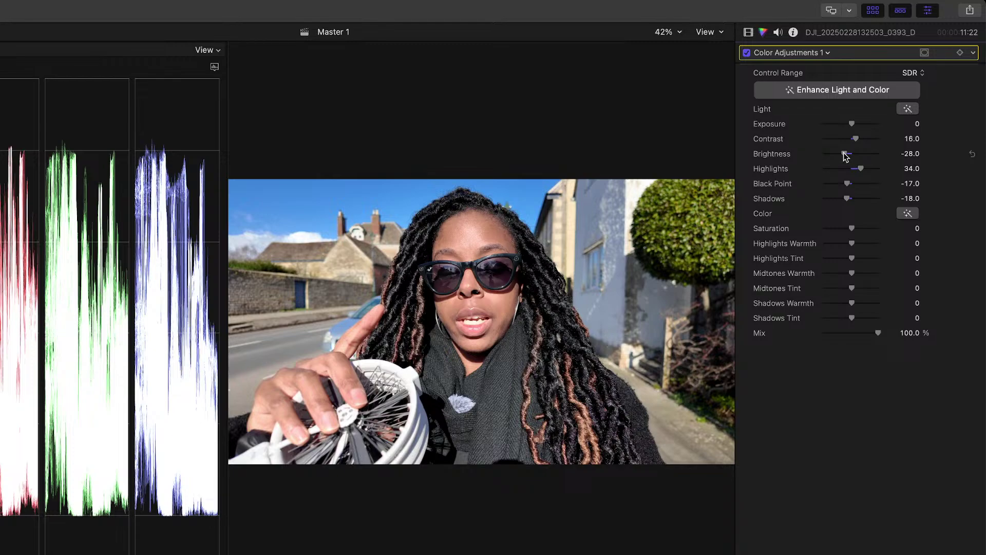
drag(844, 154, 859, 169)
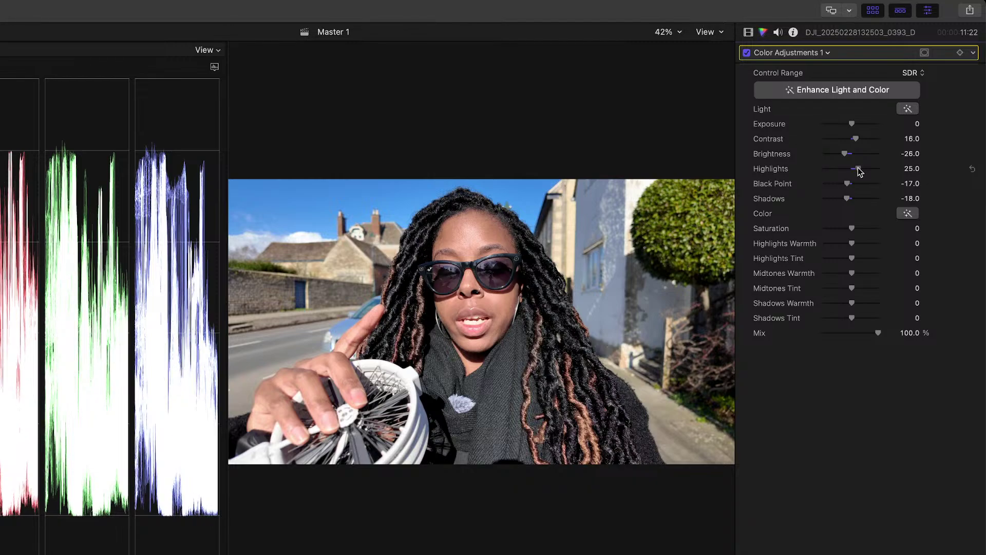
drag(857, 167, 847, 201)
Compare the picture with Color Adjustments 1 switched off and on.
click(746, 53)
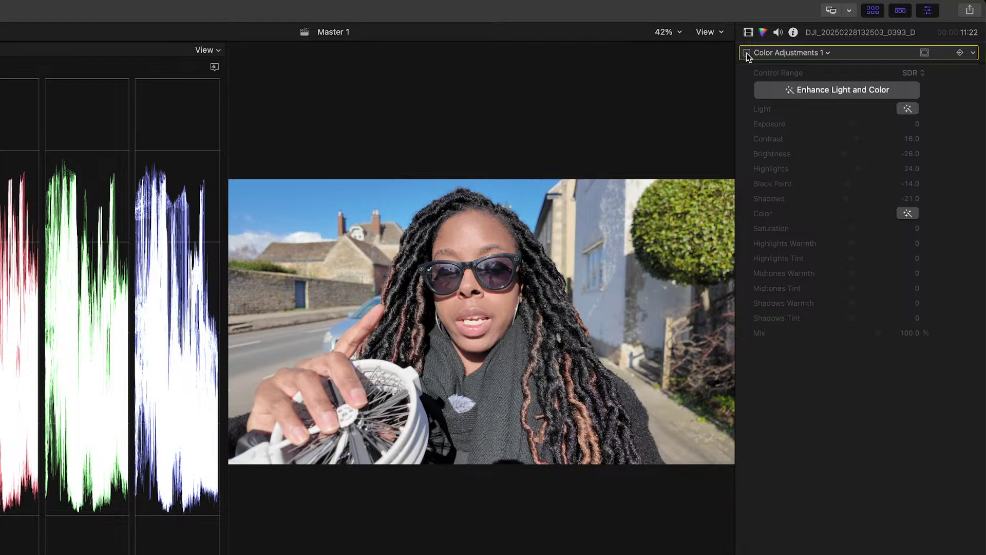
click(747, 53)
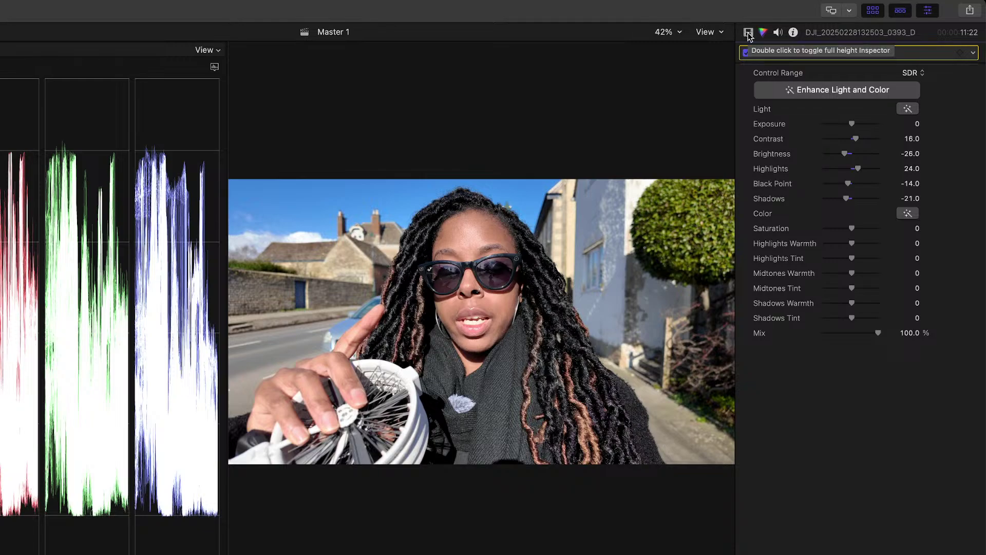
click(747, 54)
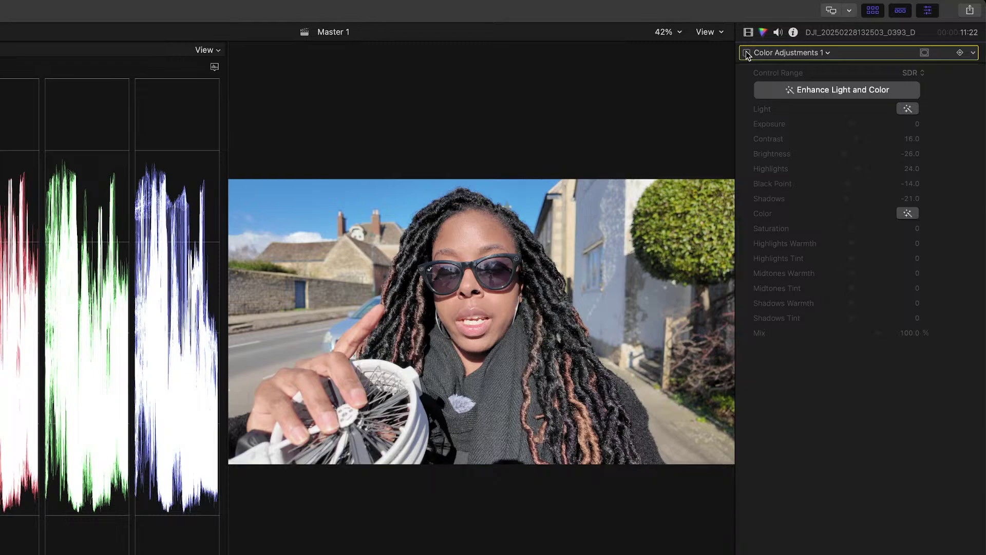
click(746, 54)
Enable Hue/Saturation Curves 1 in the clip's effects list and recheck the Color Adjustments 1 settings.
click(748, 32)
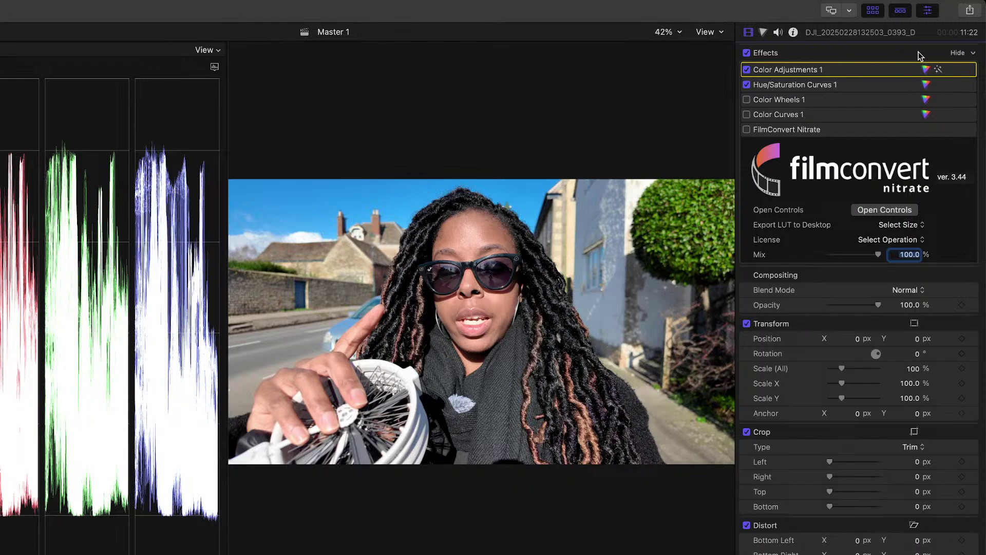
click(926, 70)
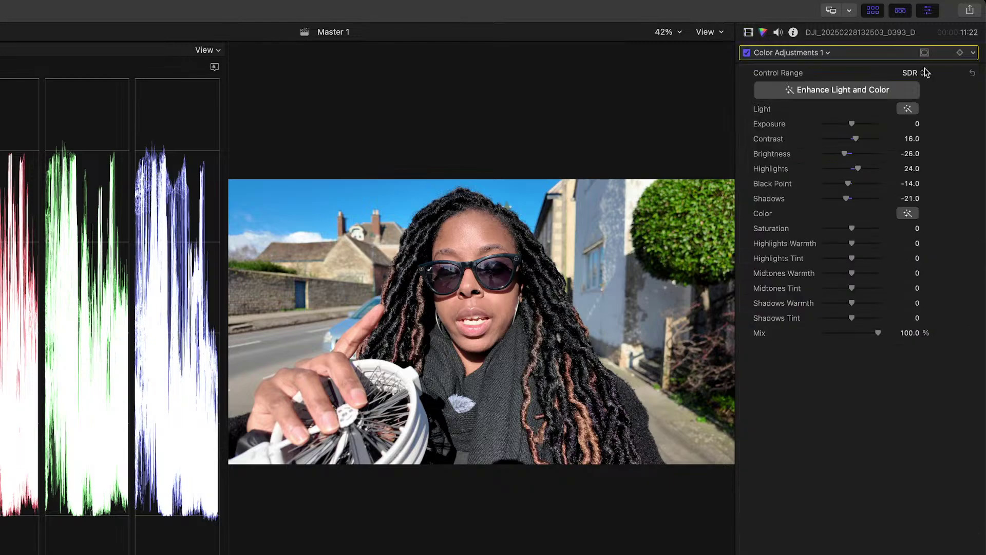
click(748, 31)
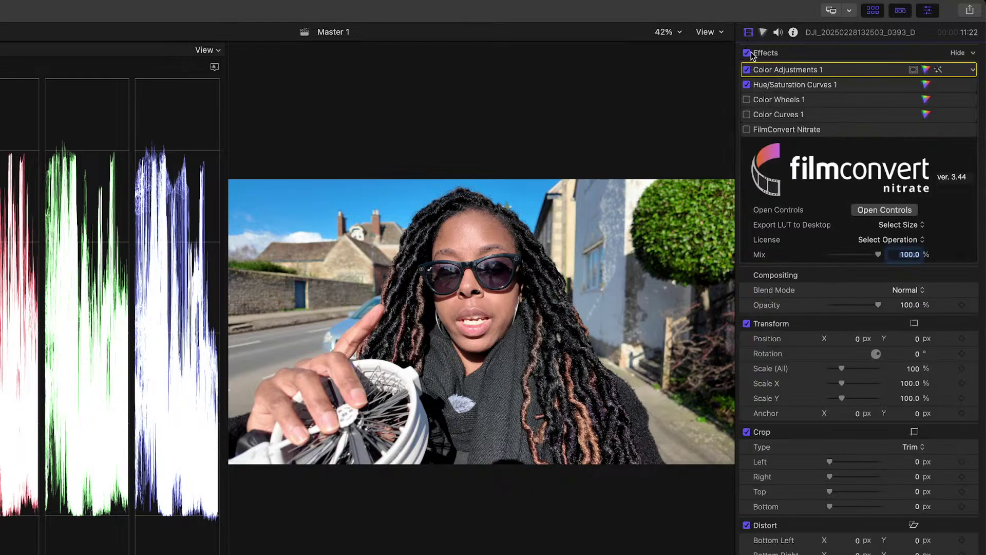
Fine-tune the sky blue on the Hue vs Hue curve, lowering its blue point and raising it back slightly above the center line.
click(926, 84)
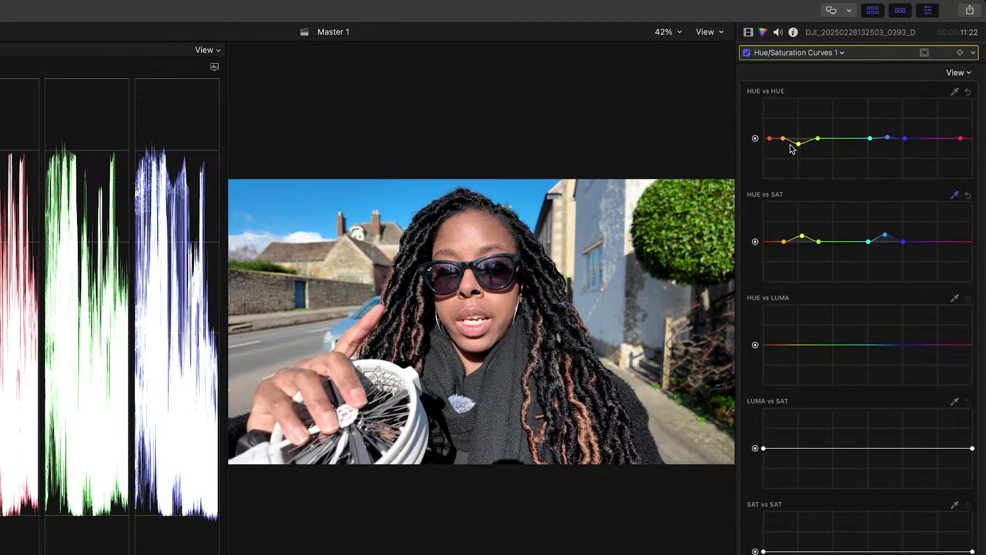
click(955, 92)
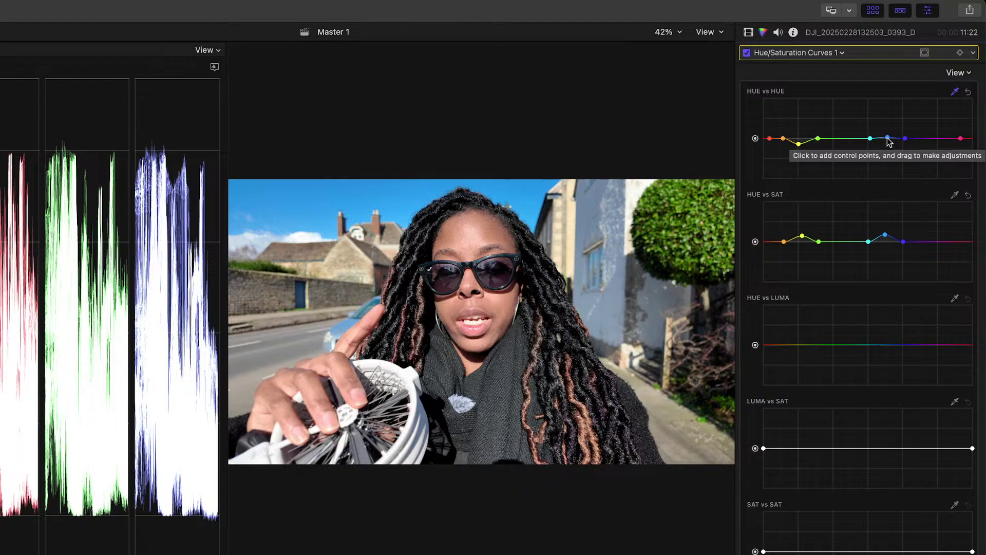
mouse_move(888, 138)
mouse_down()
mouse_move(891, 99)
mouse_move(882, 220)
mouse_move(889, 106)
mouse_move(889, 190)
mouse_move(888, 142)
mouse_up()
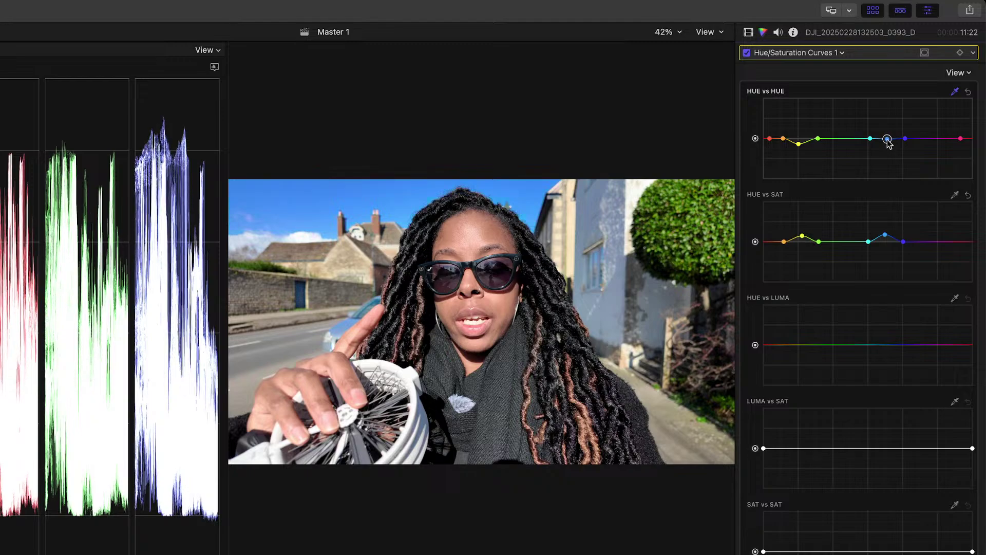
drag(889, 145, 889, 142)
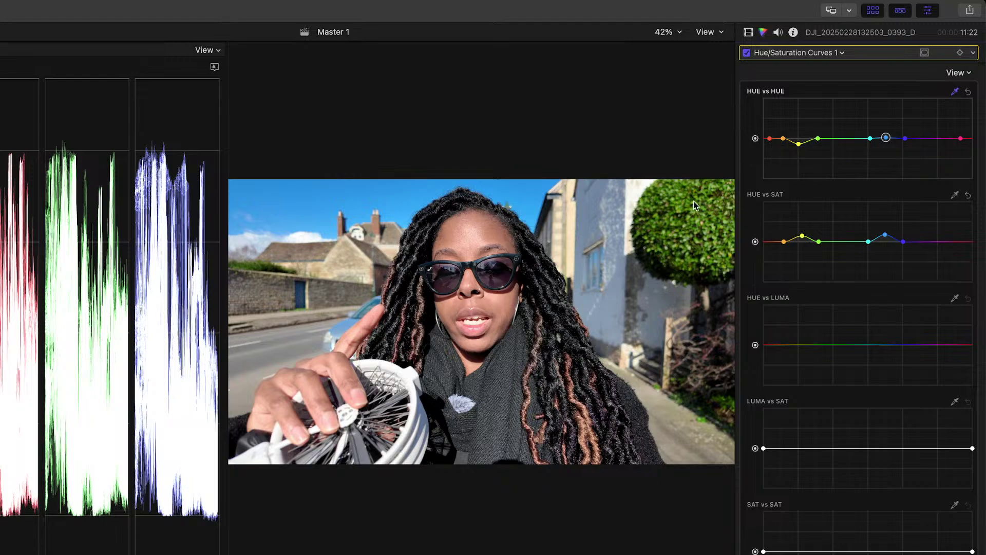
Try a strong hue shift on the foliage by raising the yellow Hue vs Hue point, and return it just below the center line.
click(799, 143)
drag(799, 141, 805, 106)
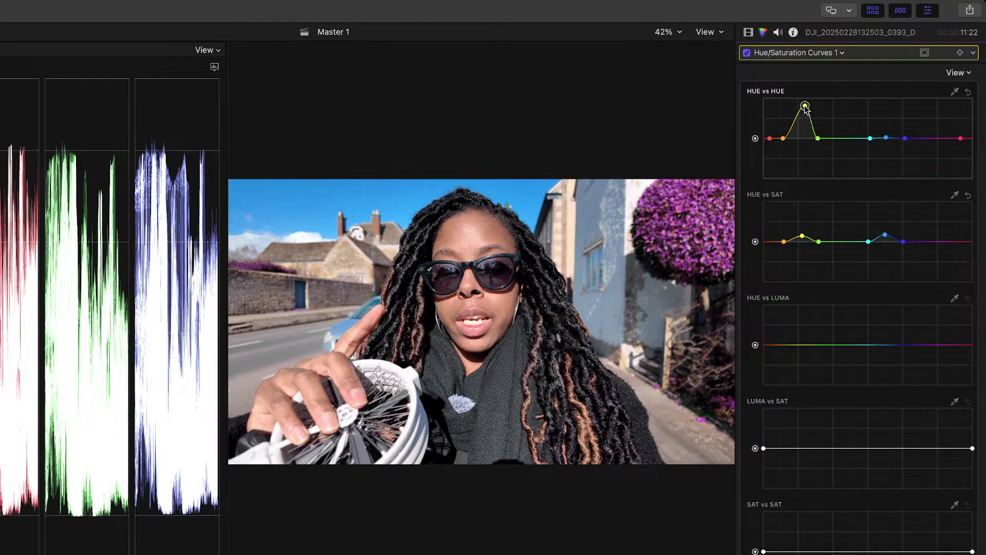
drag(805, 107, 800, 146)
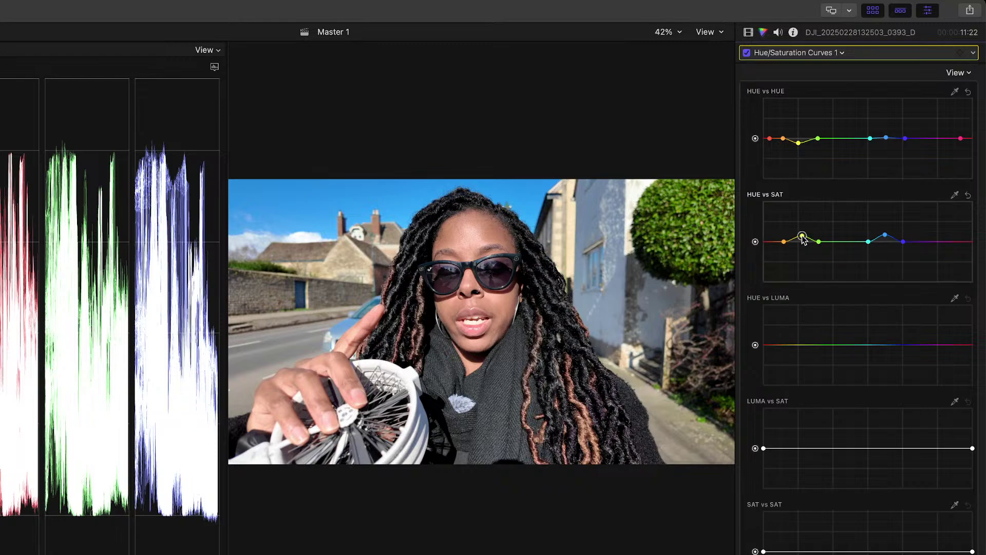
Adjust the Hue vs Sat curve, testing desaturated foliage before raising the yellow point slightly higher and lowering the blue point a little.
mouse_move(803, 237)
mouse_down()
mouse_move(802, 203)
mouse_move(799, 341)
mouse_move(797, 208)
mouse_move(801, 329)
mouse_move(802, 232)
mouse_move(801, 252)
mouse_up()
mouse_move(799, 291)
mouse_down()
mouse_move(800, 231)
mouse_move(801, 290)
mouse_up()
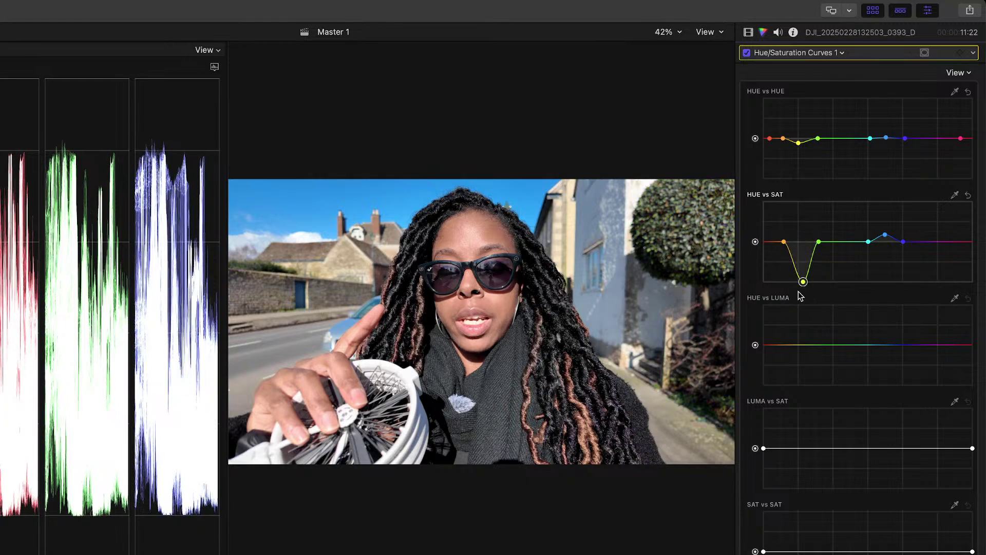
drag(803, 284, 801, 232)
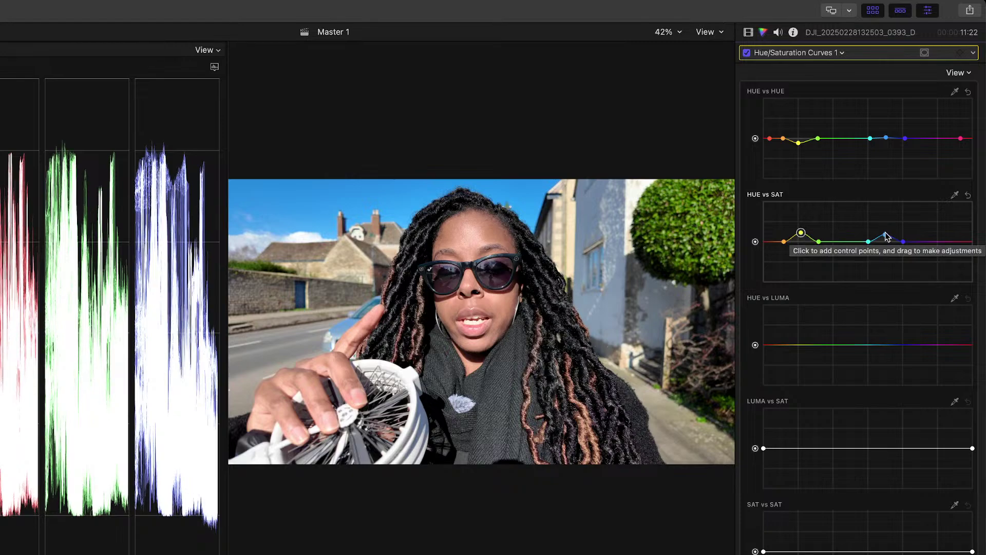
mouse_move(885, 238)
mouse_down()
mouse_move(888, 198)
mouse_move(889, 297)
mouse_move(887, 200)
mouse_move(891, 285)
mouse_move(889, 229)
mouse_move(886, 237)
mouse_up()
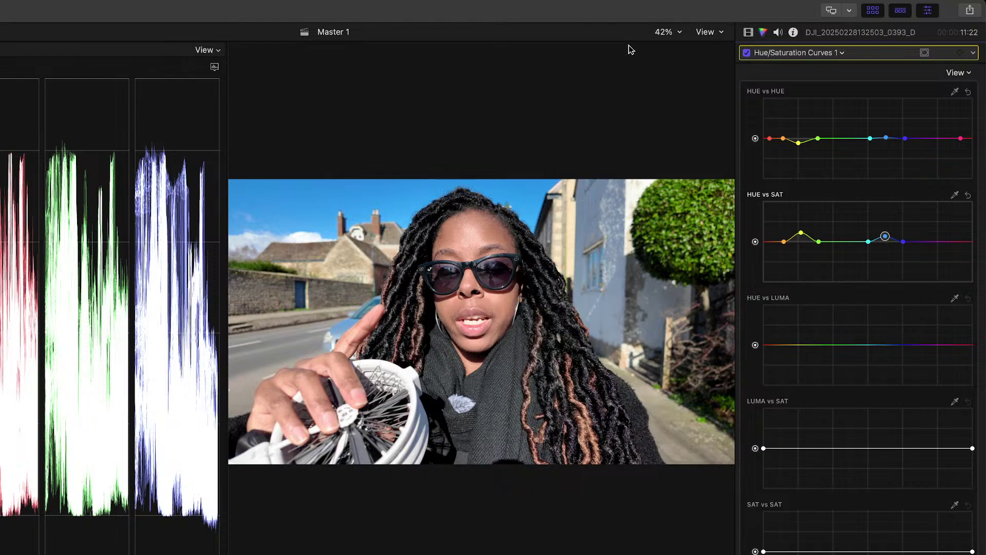
Compare the picture with Hue/Saturation Curves 1 off and on, and lower the yellow Hue vs Sat point slightly.
click(746, 53)
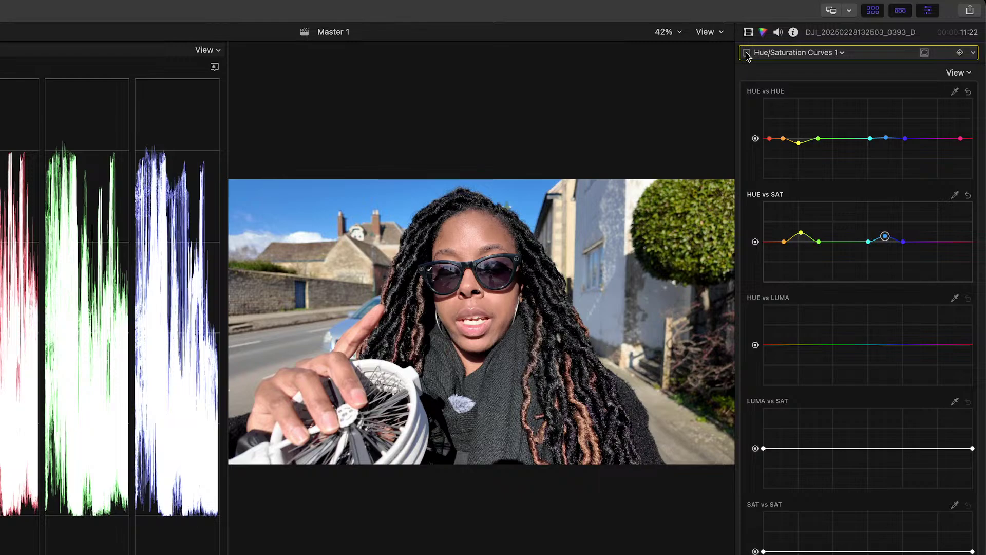
click(746, 53)
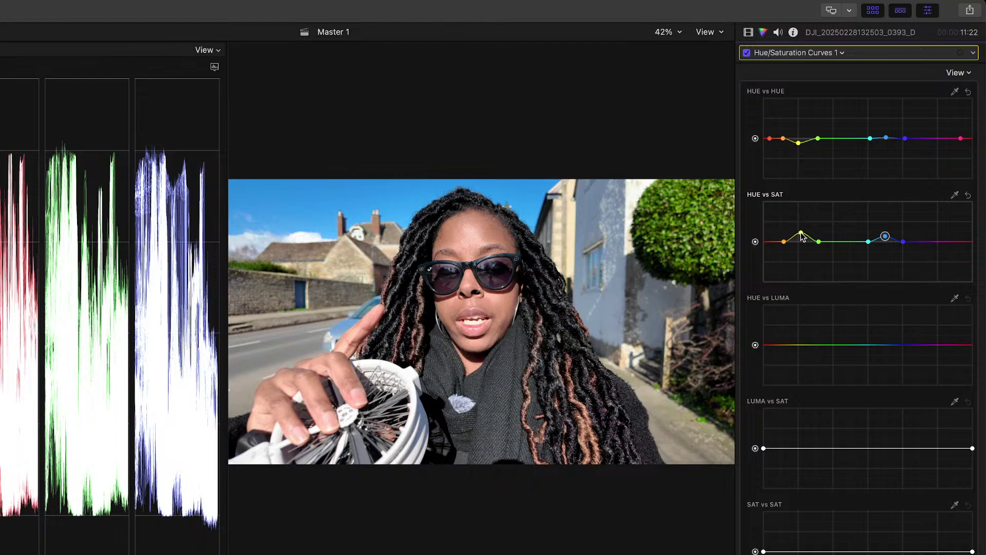
drag(800, 234, 803, 239)
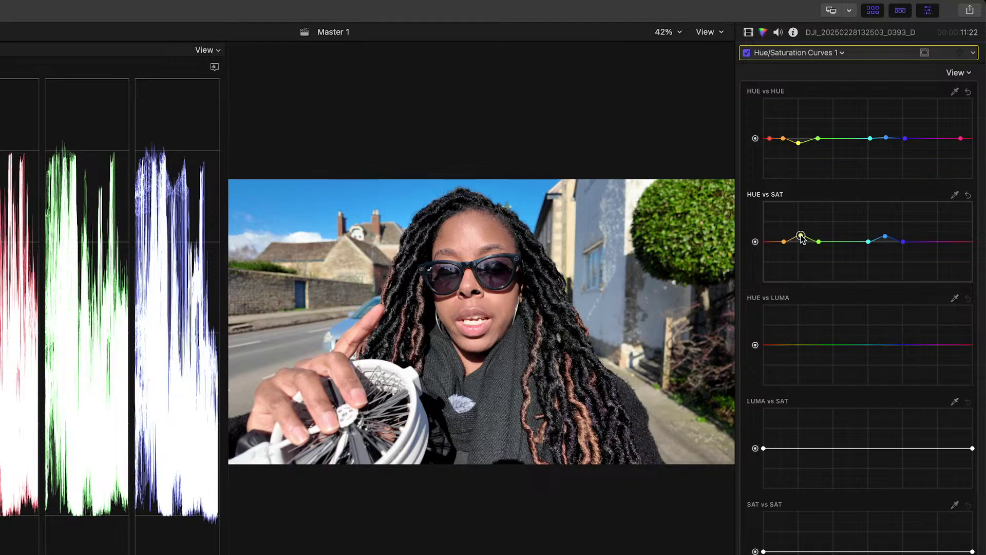
click(799, 144)
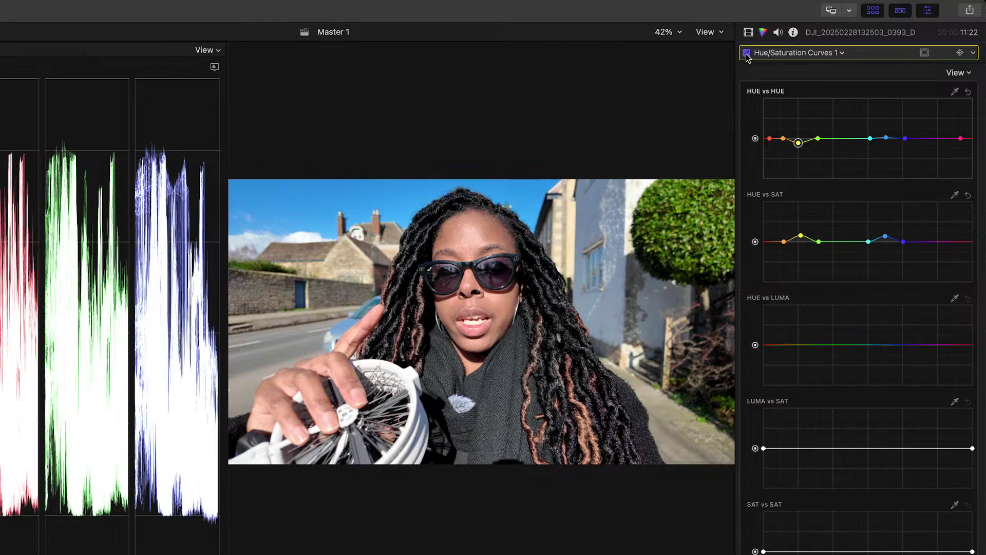
Enable Color Wheels 1 and set its Temperature to 4889, checking the picture with the effect off and on.
click(748, 31)
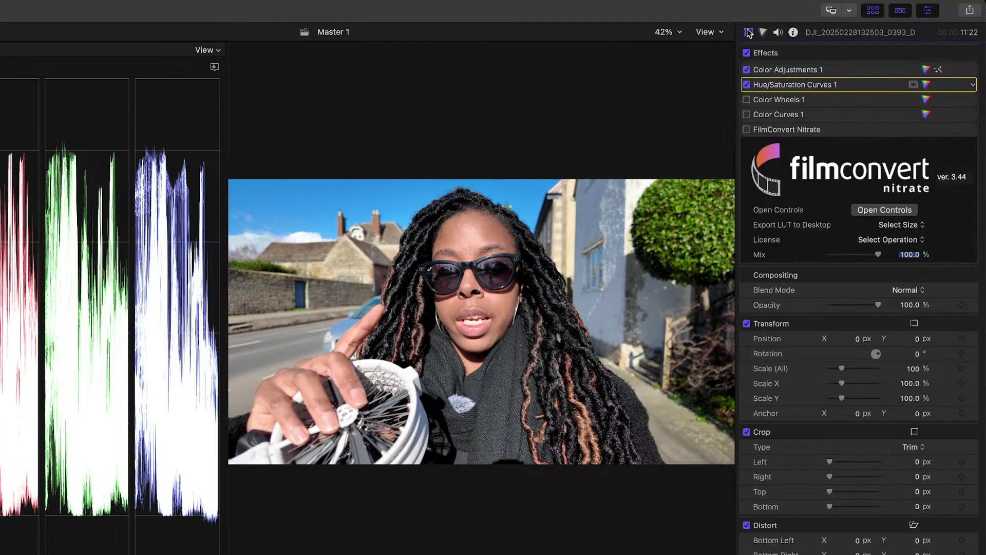
click(746, 100)
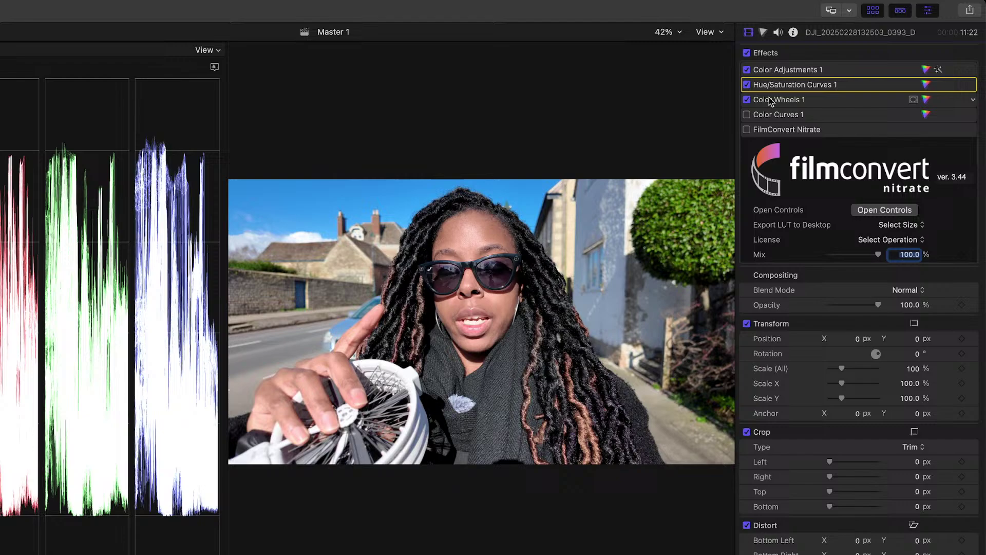
click(925, 99)
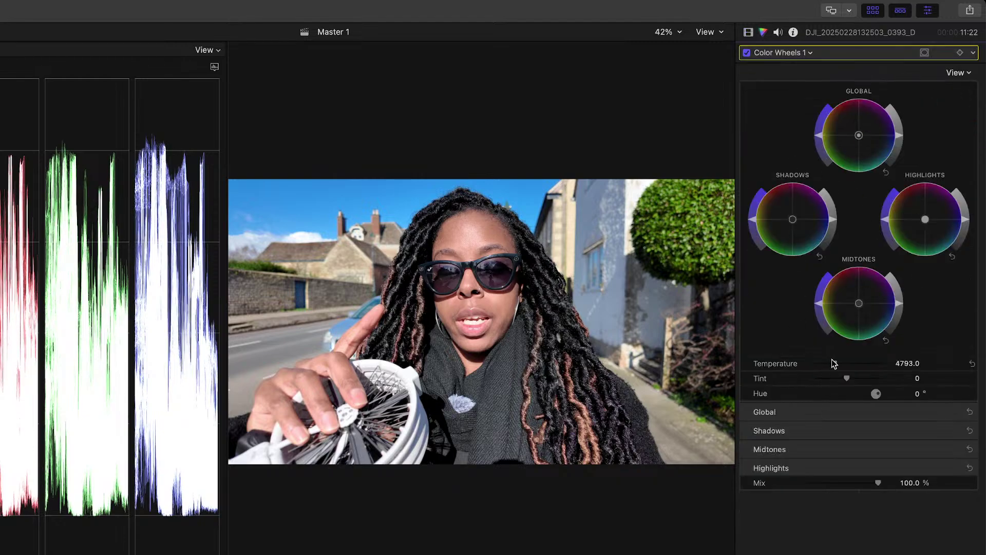
mouse_move(835, 363)
mouse_down()
mouse_move(857, 364)
mouse_move(714, 366)
mouse_move(836, 364)
mouse_up()
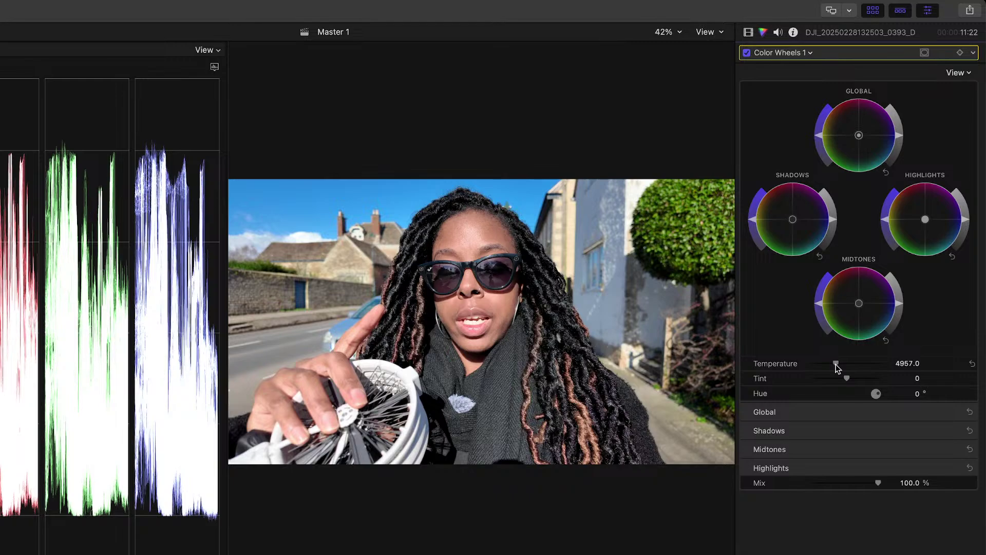
click(747, 53)
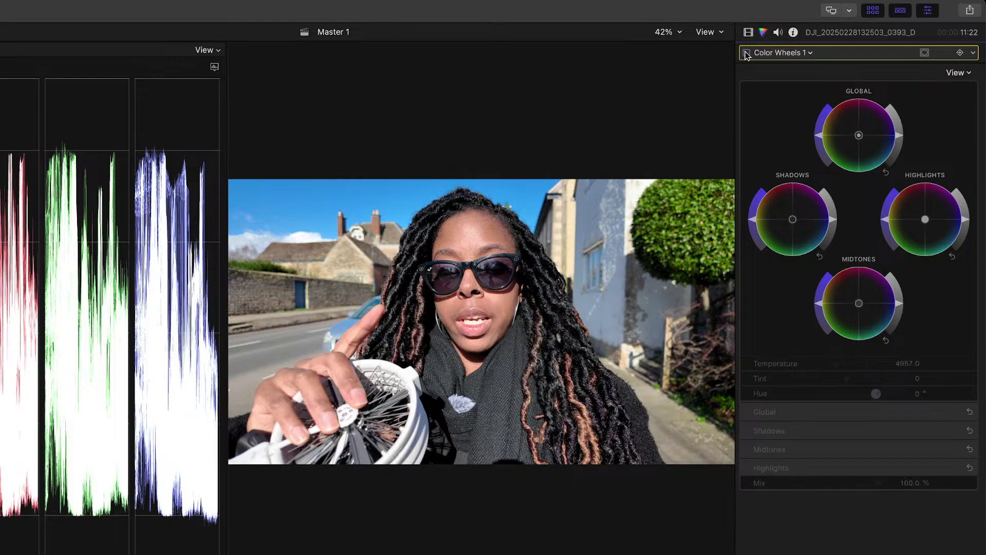
click(746, 53)
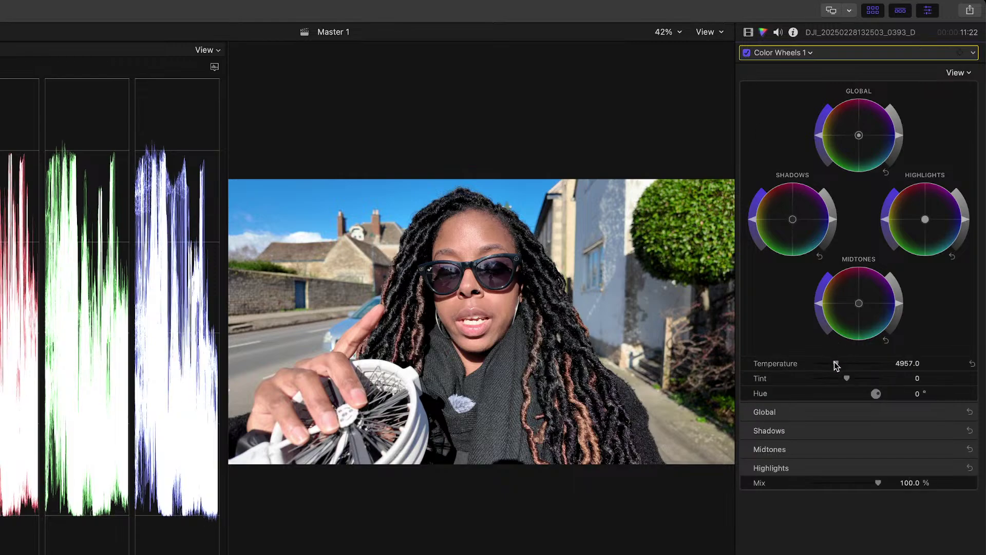
drag(834, 362, 833, 362)
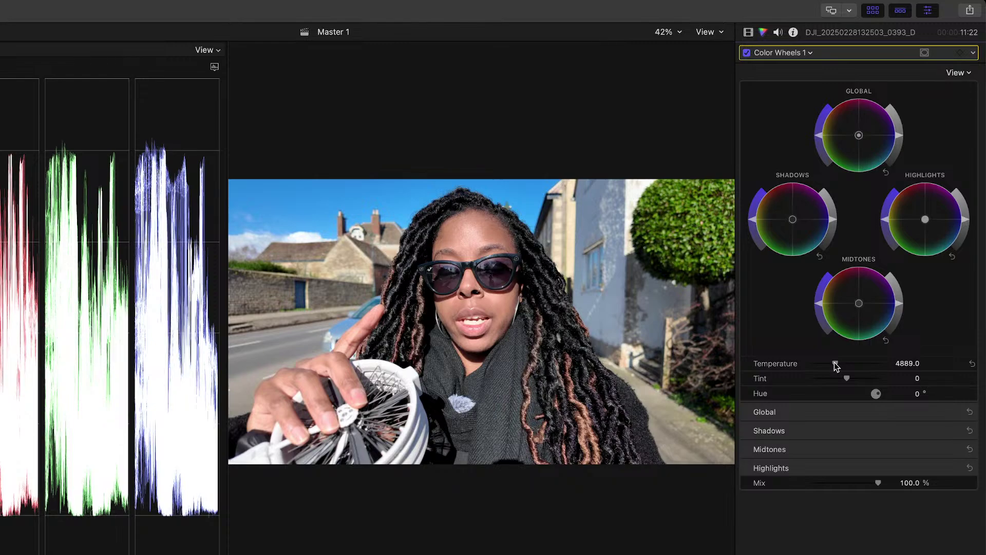
Enable Color Curves 1, keeping the black point of its Luma curve slightly lifted.
click(748, 33)
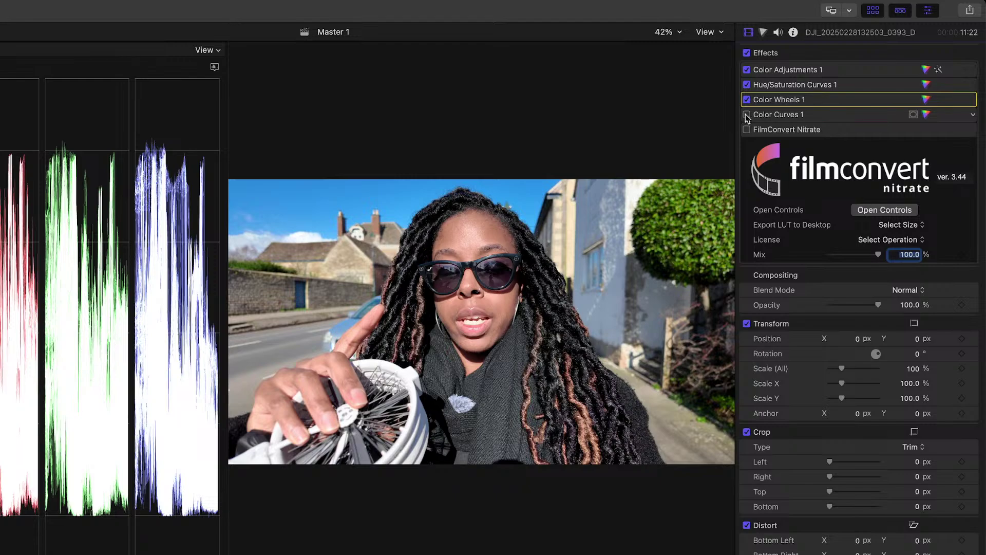
click(764, 113)
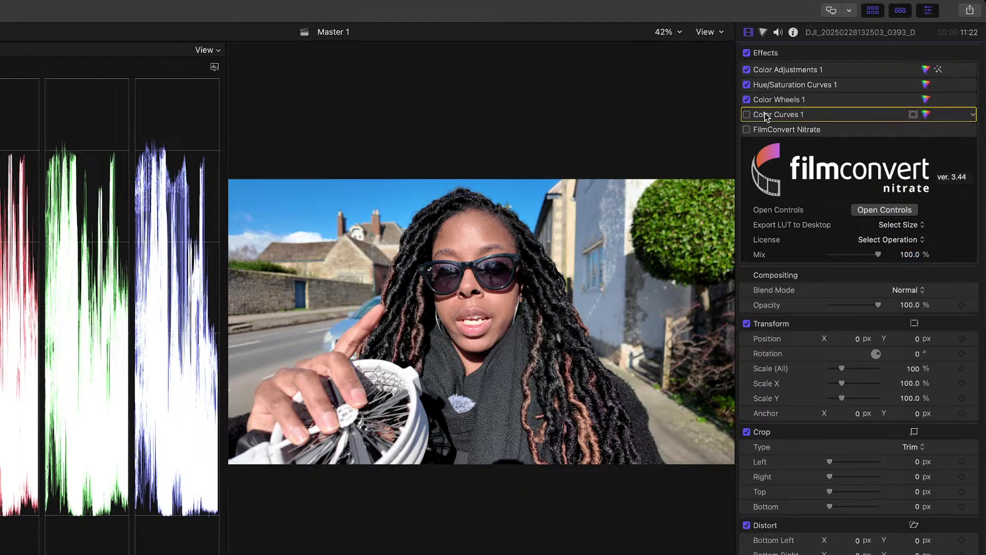
click(924, 114)
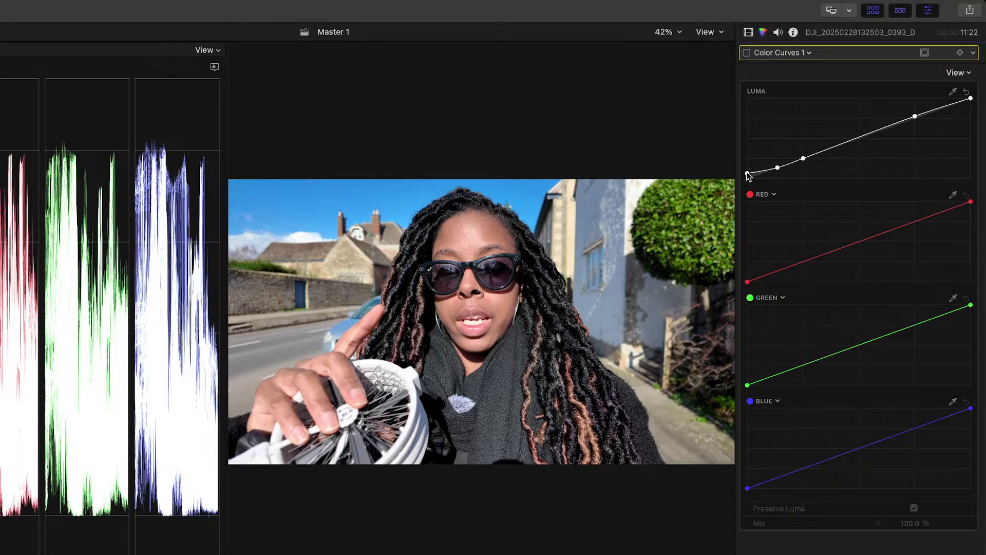
mouse_move(747, 174)
mouse_down()
mouse_move(746, 101)
mouse_move(745, 203)
mouse_move(746, 157)
mouse_move(745, 191)
mouse_move(742, 175)
mouse_up()
click(746, 52)
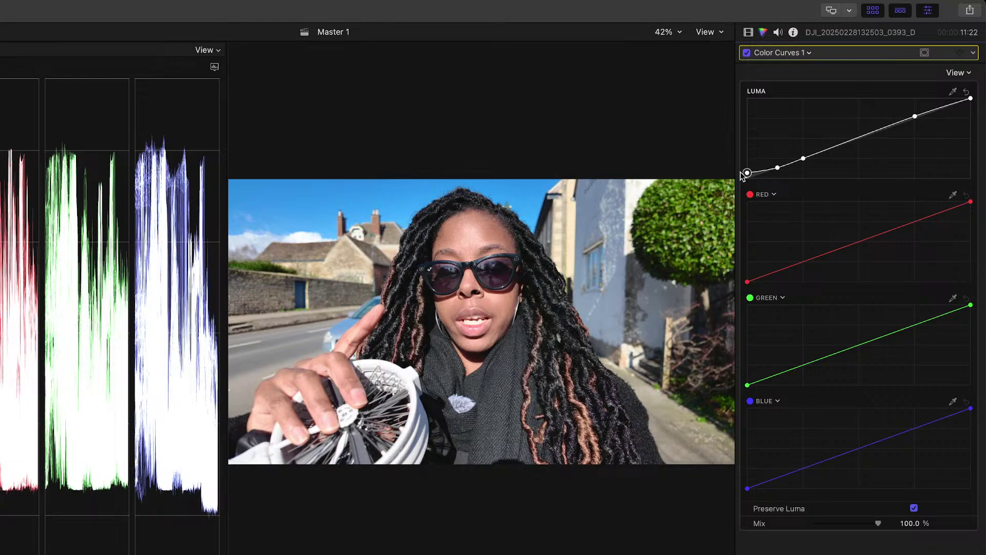
Compare the picture repeatedly with Color Curves 1 switched off and on.
click(747, 53)
click(747, 53)
click(747, 53)
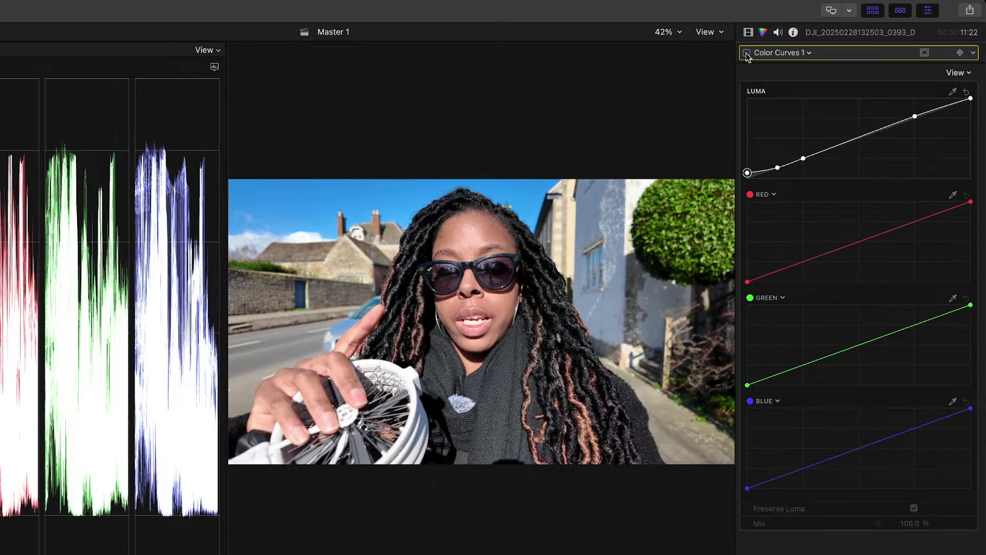
click(747, 53)
click(747, 53)
click(747, 53)
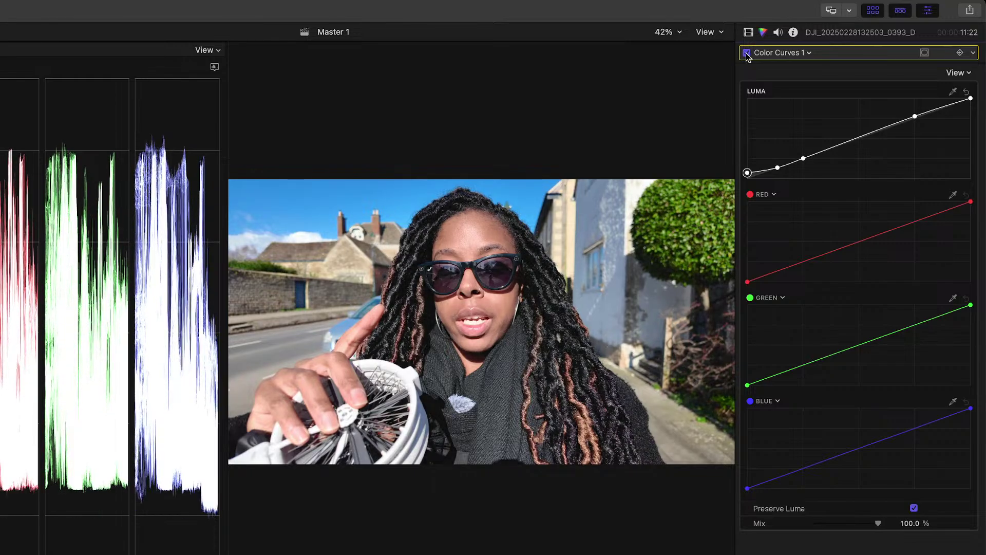
click(747, 53)
click(746, 53)
Compare the original picture with the full grade by switching all of the clip's effects off and on.
click(748, 32)
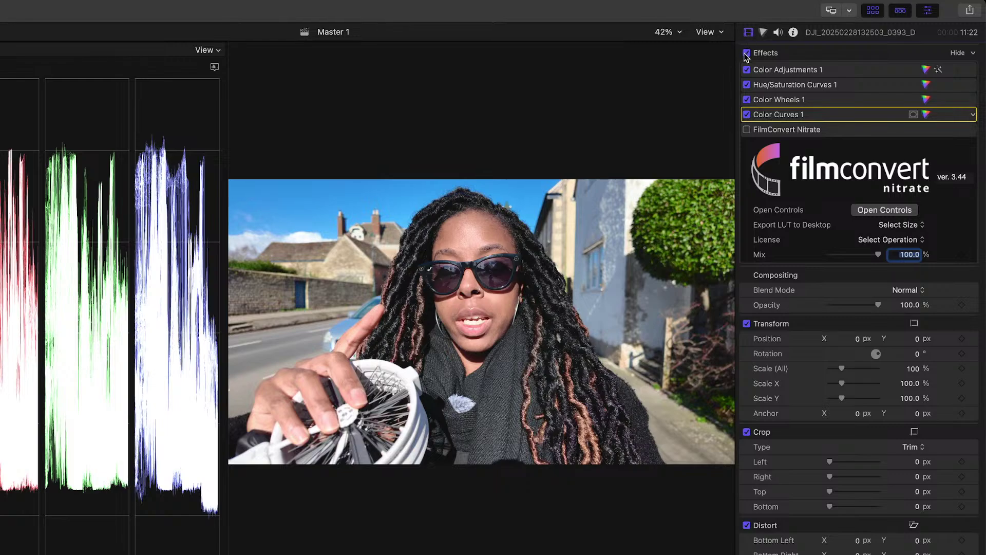
click(746, 53)
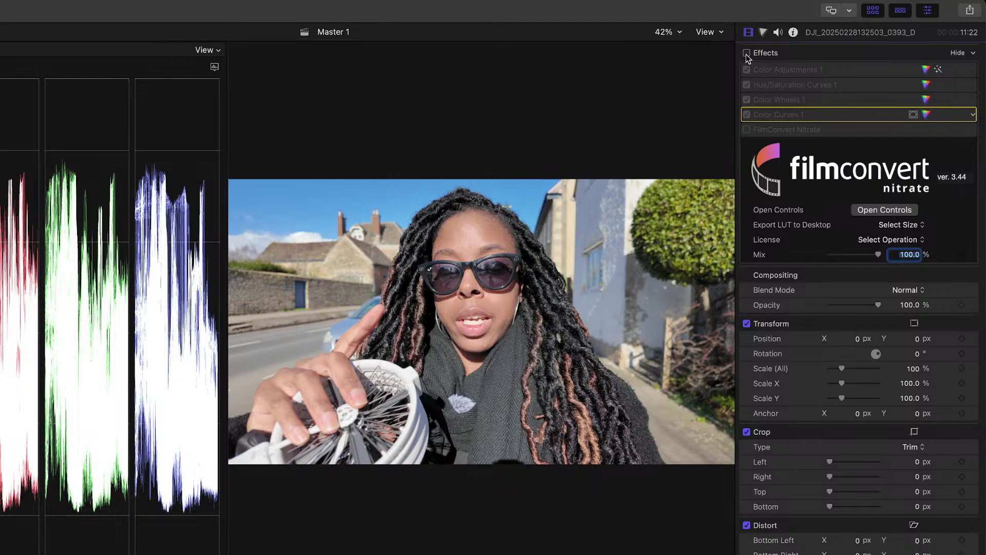
click(746, 53)
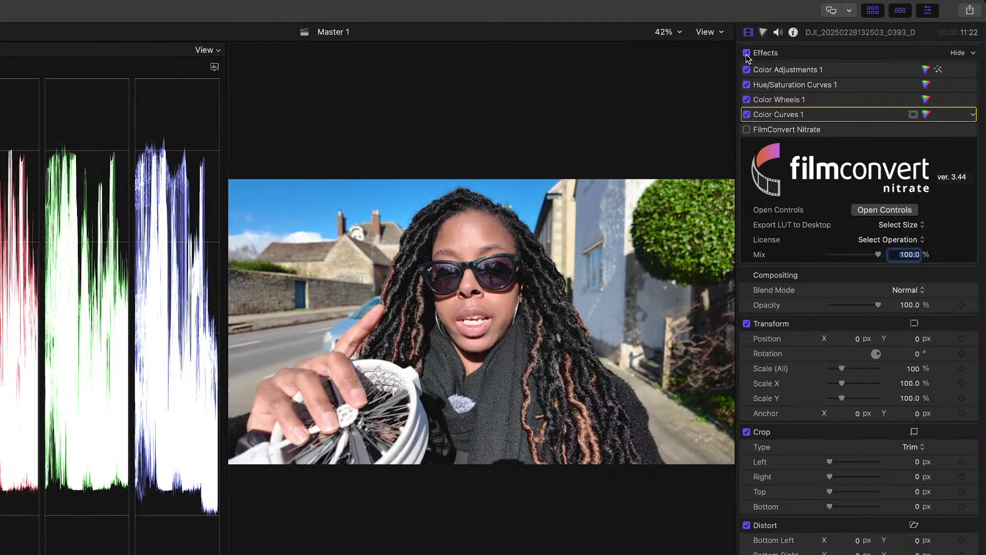
Enable FilmConvert Nitrate on the clip and place its open controls window beside the picture.
click(747, 130)
click(746, 129)
click(747, 129)
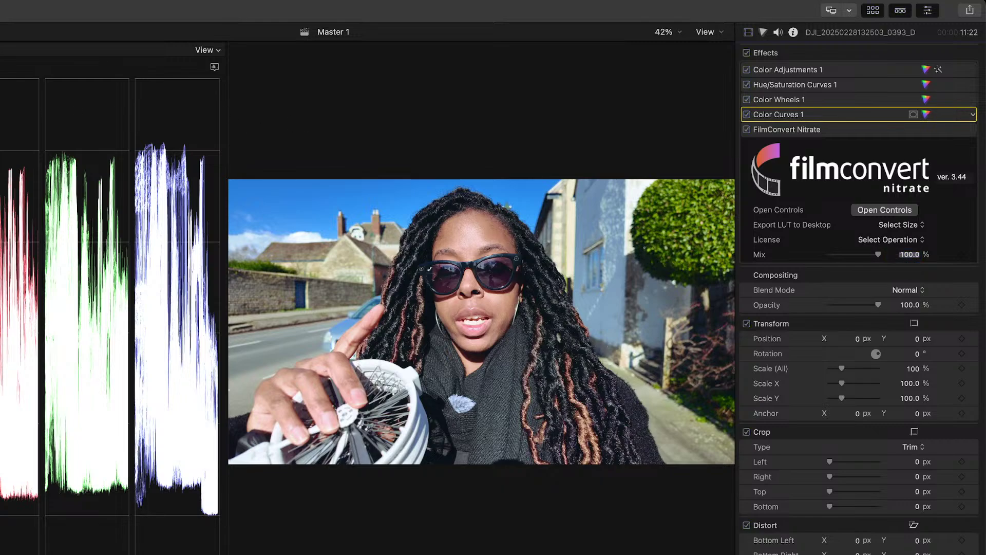
drag(154, 125, 798, 81)
scroll(798, 201, up, 15)
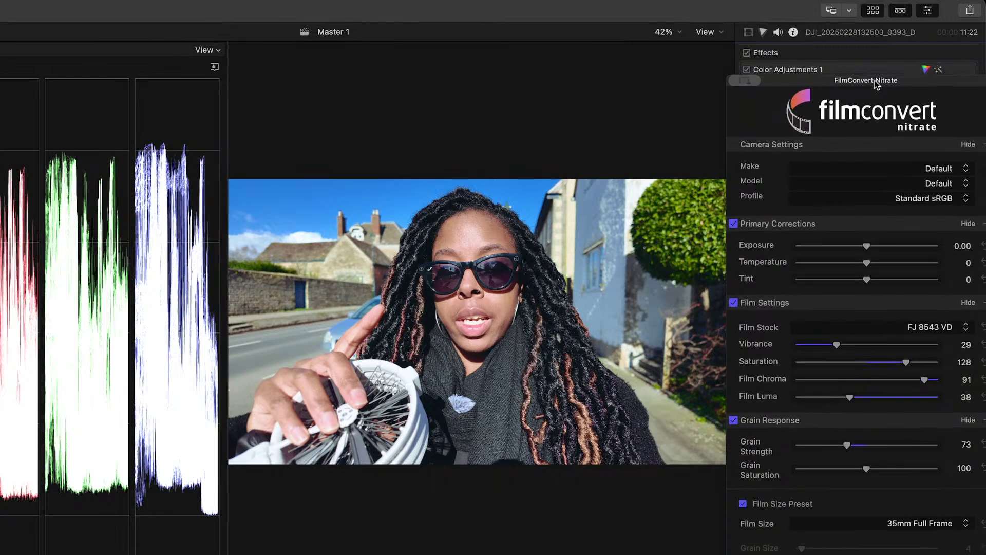
drag(874, 80, 853, 51)
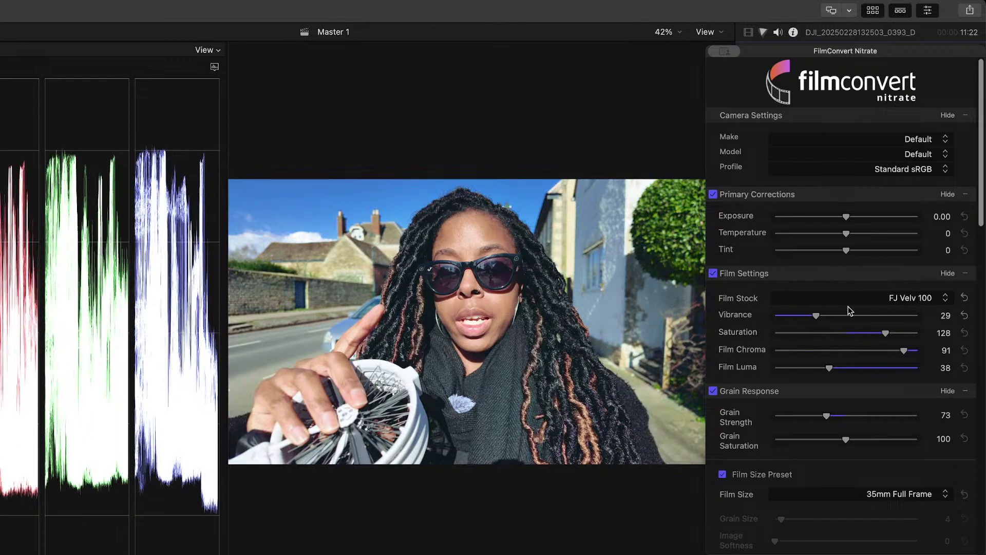
Preview the KD TrX 400, KD P400 Ptra and KD 5213 Vis3 film stocks, and return to FJ 8543 VD with Vibrance at 29.
key(Down)
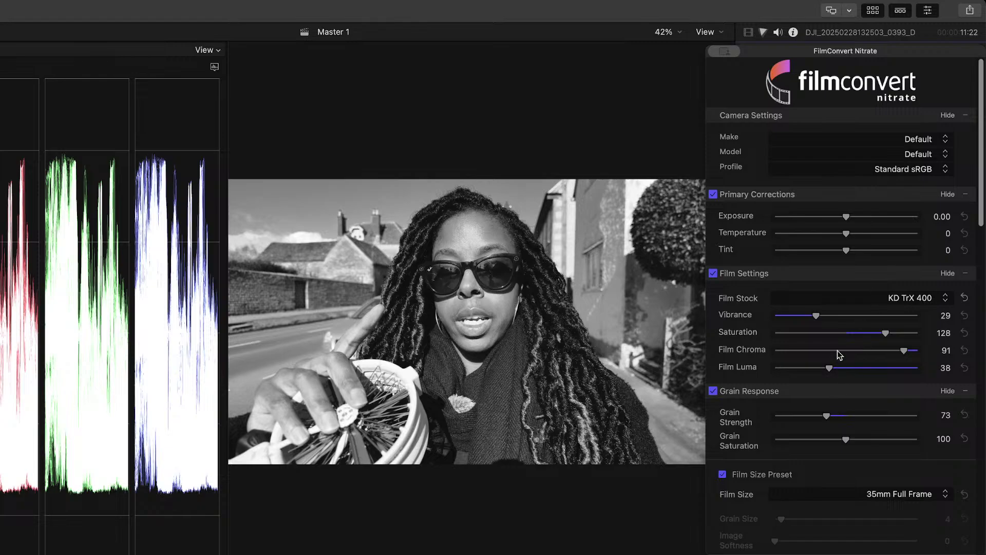
key(Down)
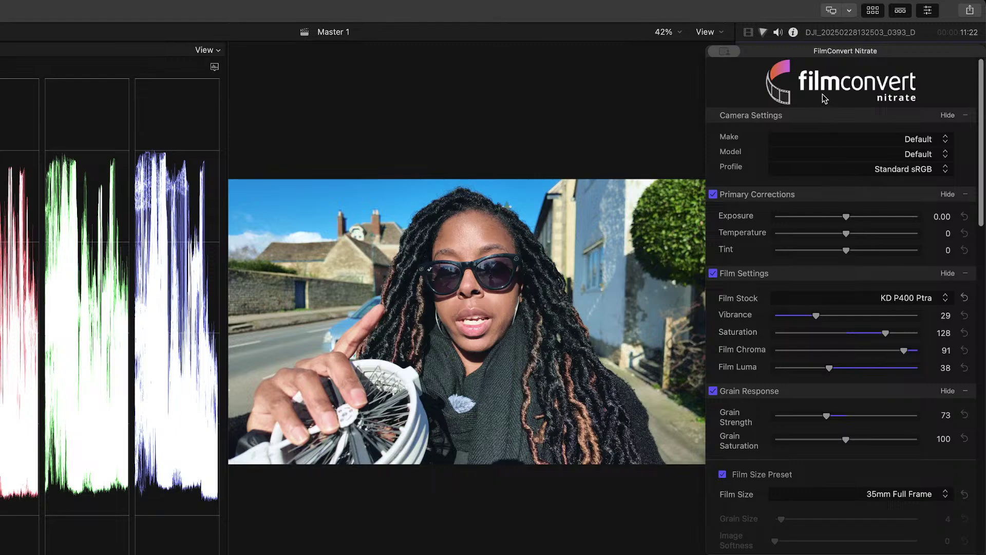
key(Down)
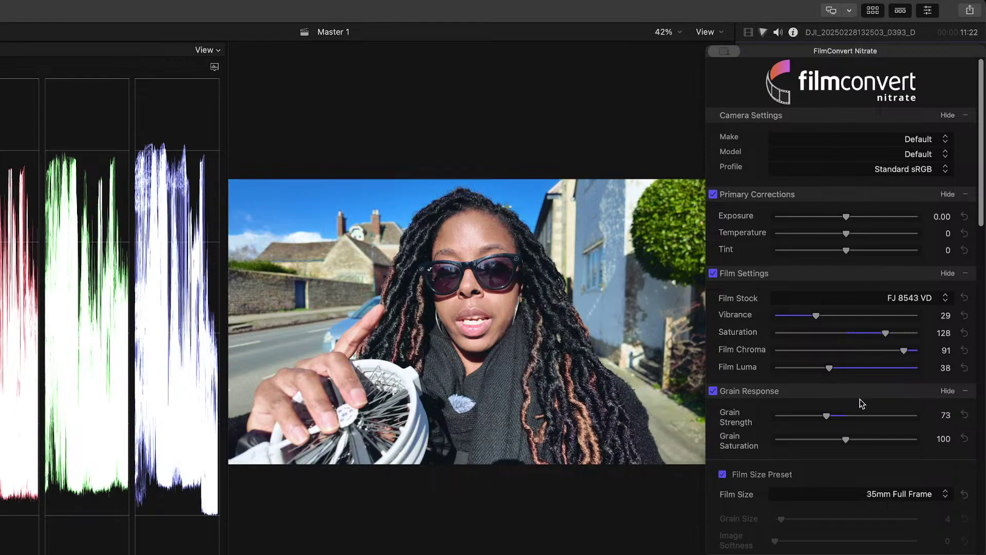
key(Down)
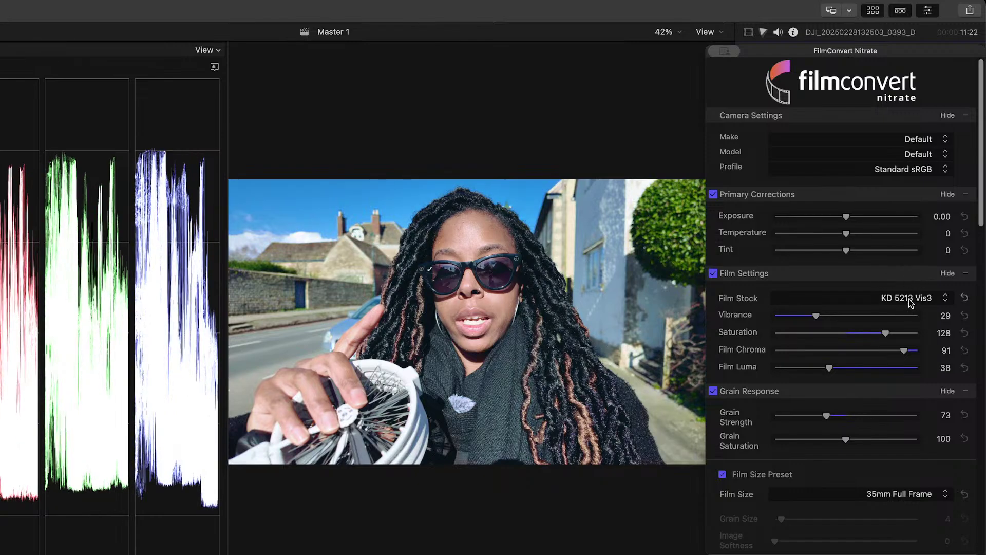
key(Down)
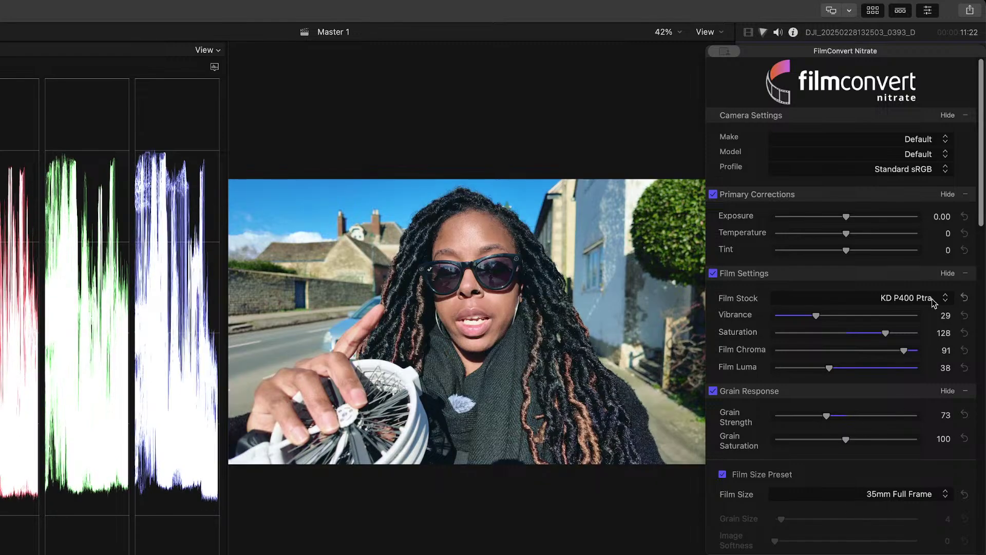
key(Down)
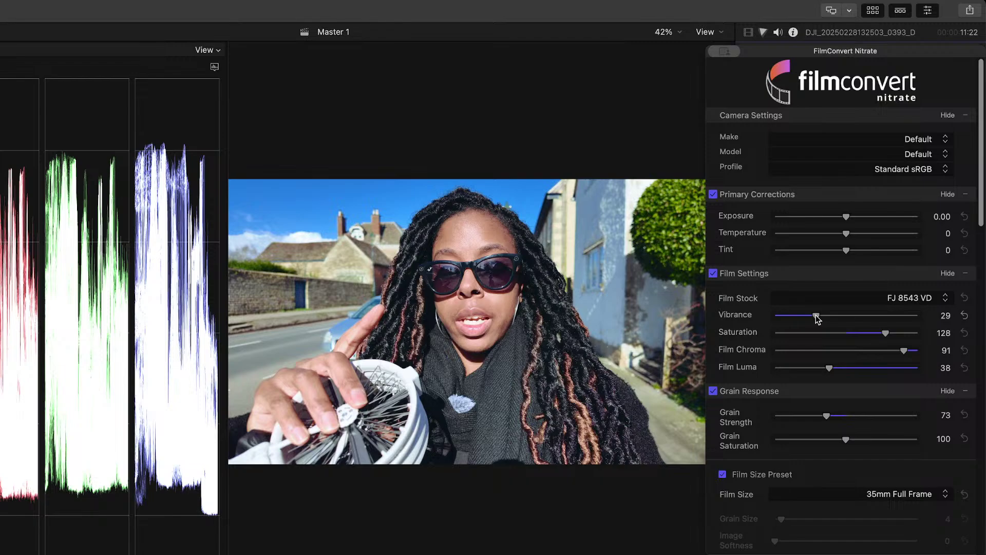
mouse_move(818, 319)
mouse_down()
mouse_move(893, 318)
mouse_move(764, 317)
mouse_move(909, 316)
mouse_move(785, 316)
mouse_move(817, 319)
mouse_up()
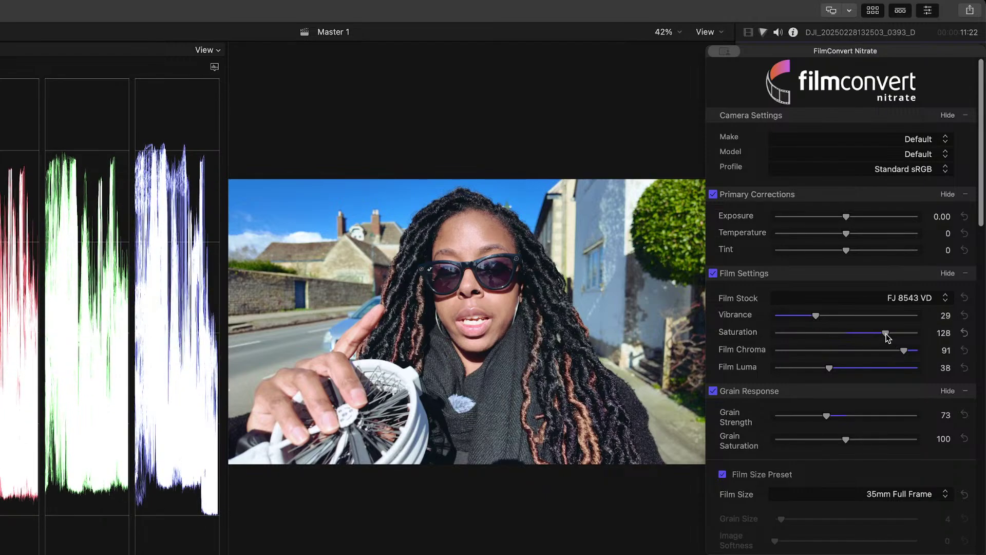
Keep the film Saturation at 128, set Film Chroma to 88 and raise Film Luma to 50.
mouse_move(886, 335)
mouse_down()
mouse_move(854, 335)
mouse_move(886, 335)
mouse_up()
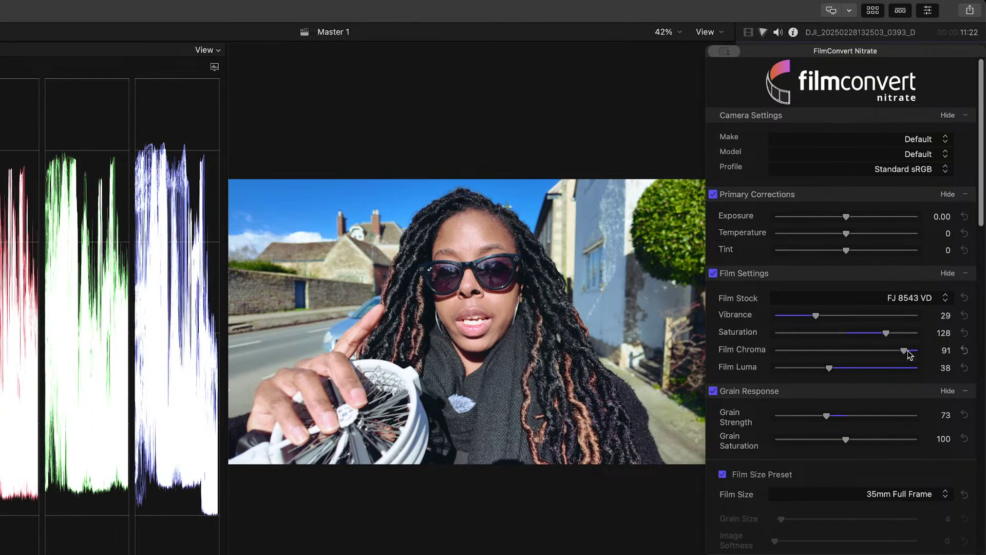
mouse_move(904, 351)
mouse_down()
mouse_move(781, 363)
mouse_move(912, 353)
mouse_move(732, 354)
mouse_move(925, 344)
mouse_move(904, 356)
mouse_up()
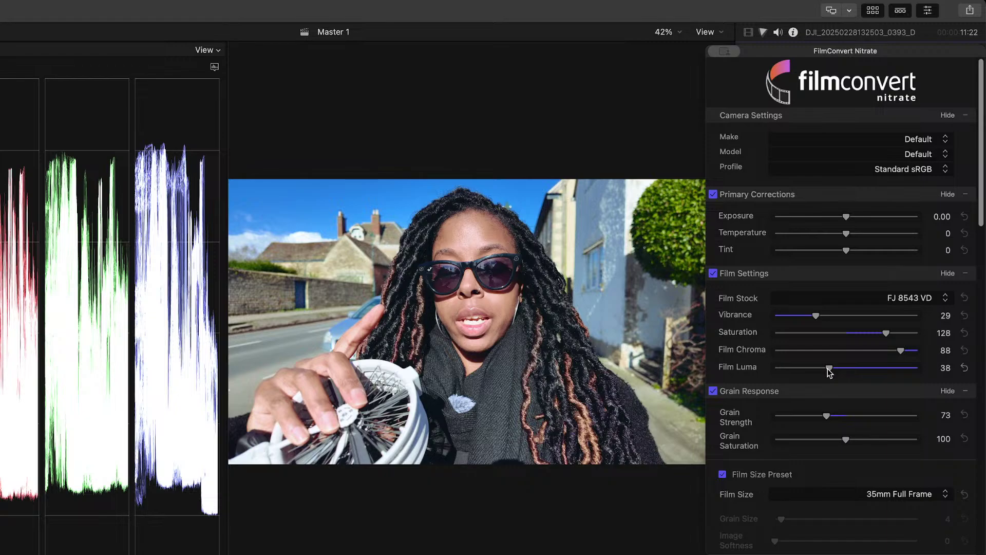
mouse_move(828, 371)
mouse_down()
mouse_move(919, 375)
mouse_move(772, 383)
mouse_move(901, 380)
mouse_move(795, 383)
mouse_move(895, 369)
mouse_move(784, 371)
mouse_move(882, 366)
mouse_move(785, 371)
mouse_move(856, 371)
mouse_move(846, 372)
mouse_up()
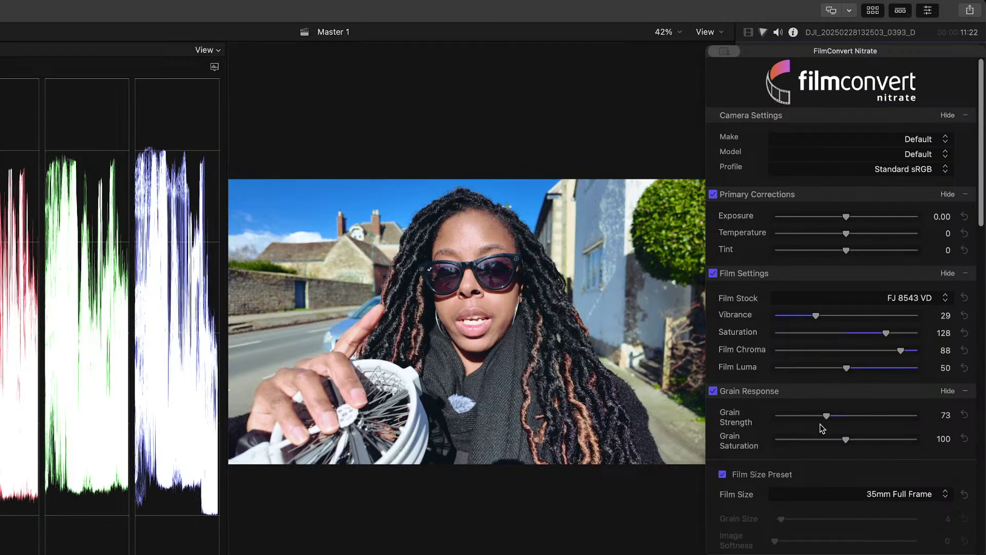
Preview the film grain at Grain Strength 175 and 64, and try the Super 35 and 8mm film sizes.
drag(825, 415, 900, 420)
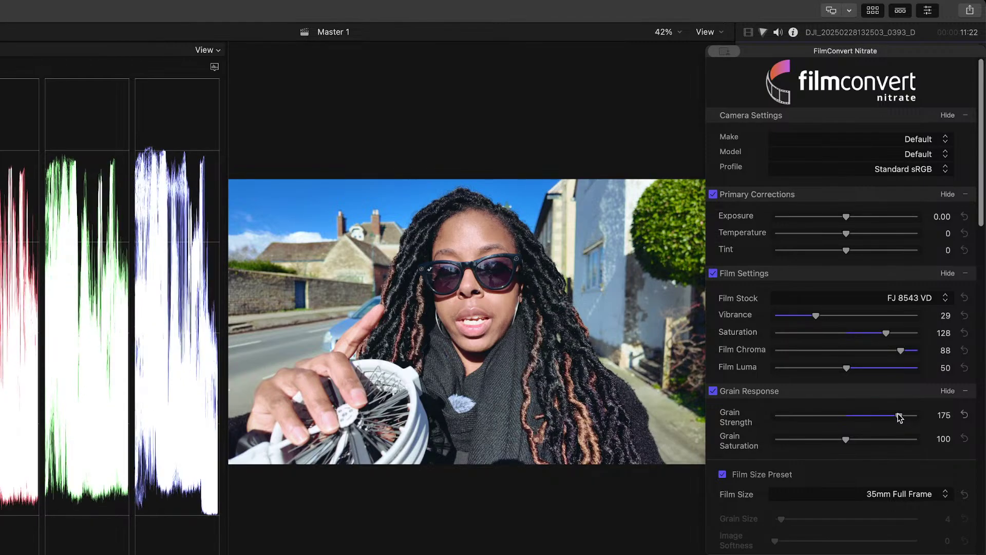
drag(899, 418, 820, 417)
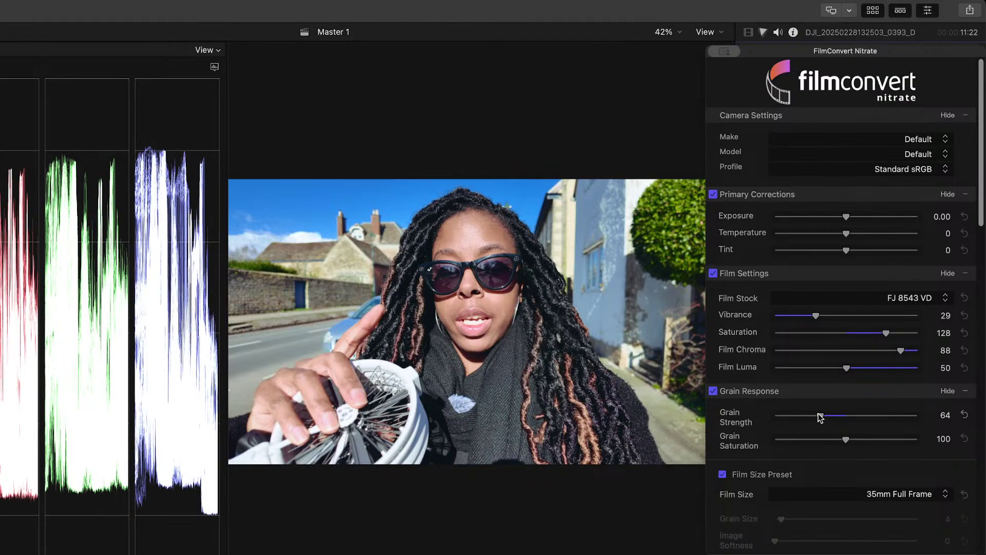
scroll(820, 417, down, 2)
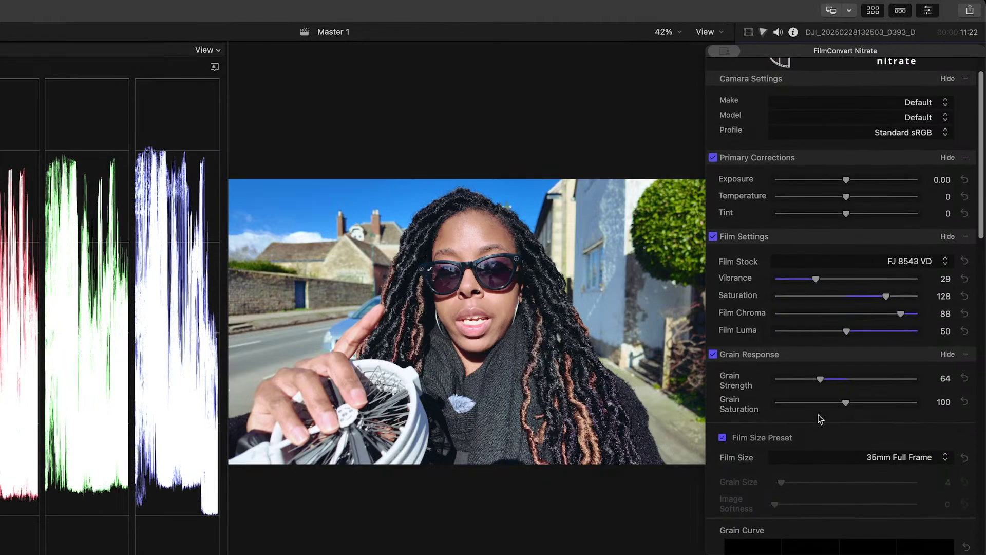
click(833, 442)
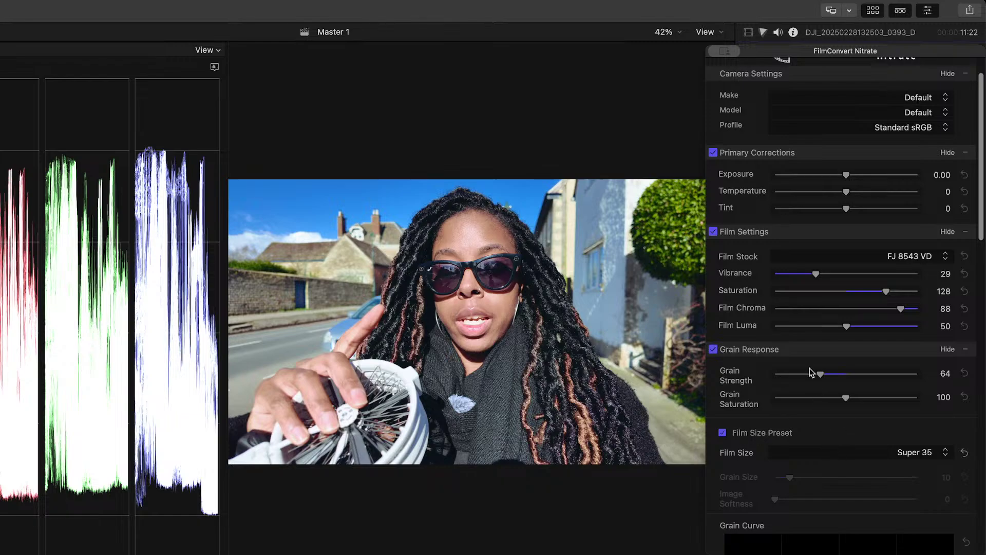
key(Up)
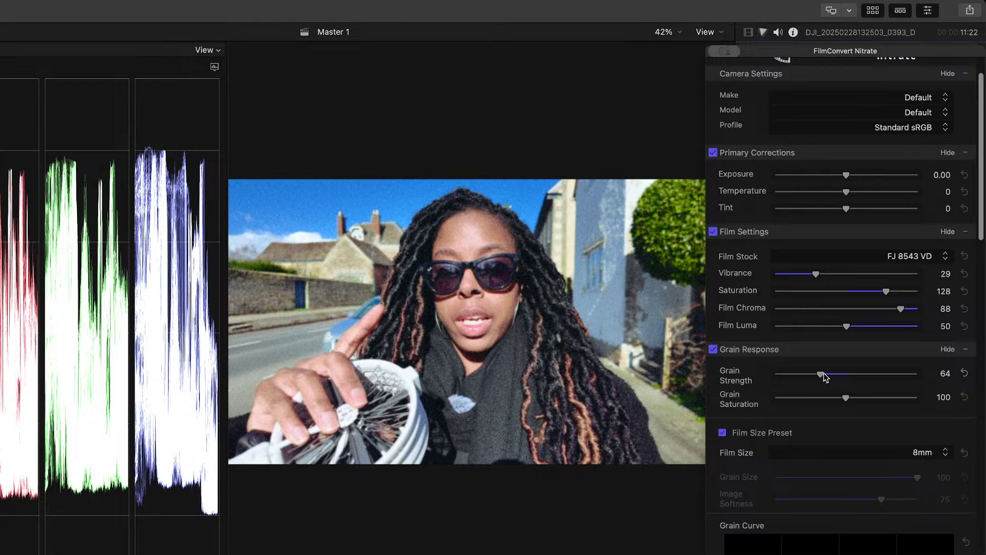
Raise Grain Strength to 108 with the 8mm film size and preview the grain during playback.
drag(821, 375, 852, 375)
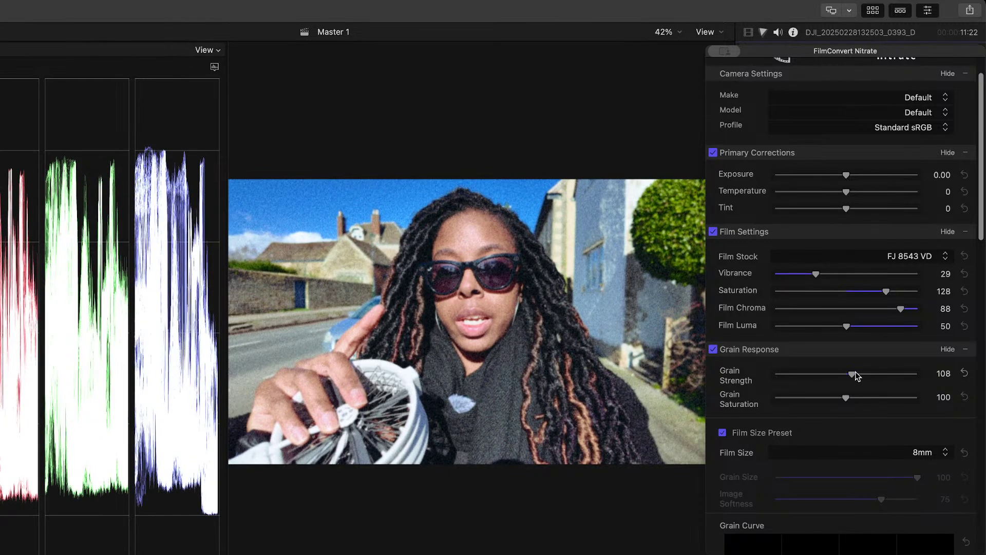
key(space)
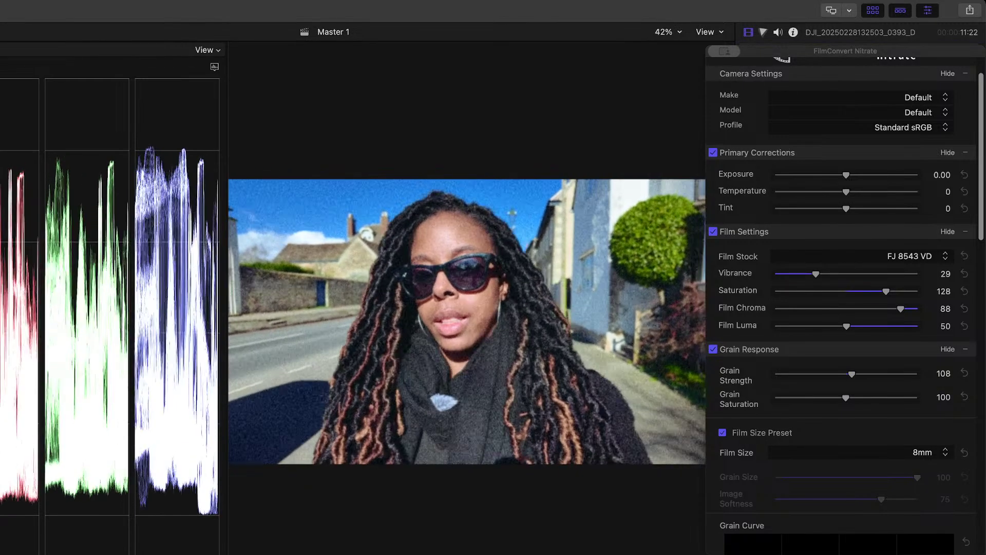
key(space)
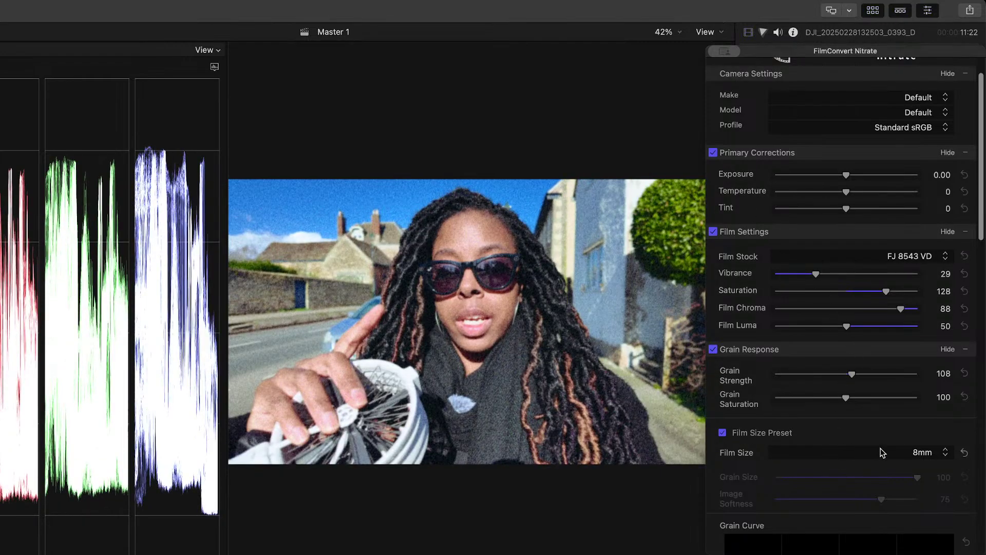
Return the Film Size to 35mm Full Frame and set Grain Strength to 61.
click(834, 451)
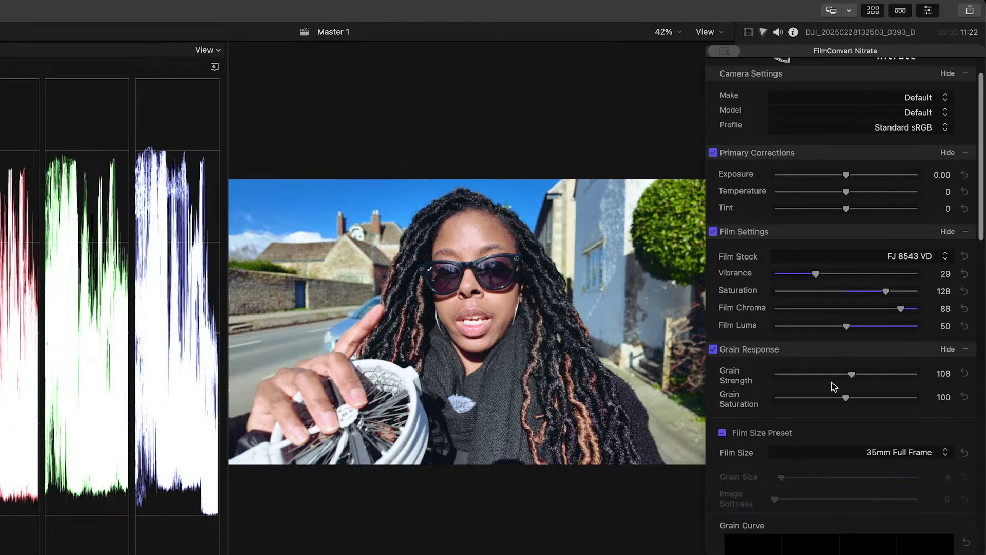
click(829, 373)
drag(830, 374, 817, 373)
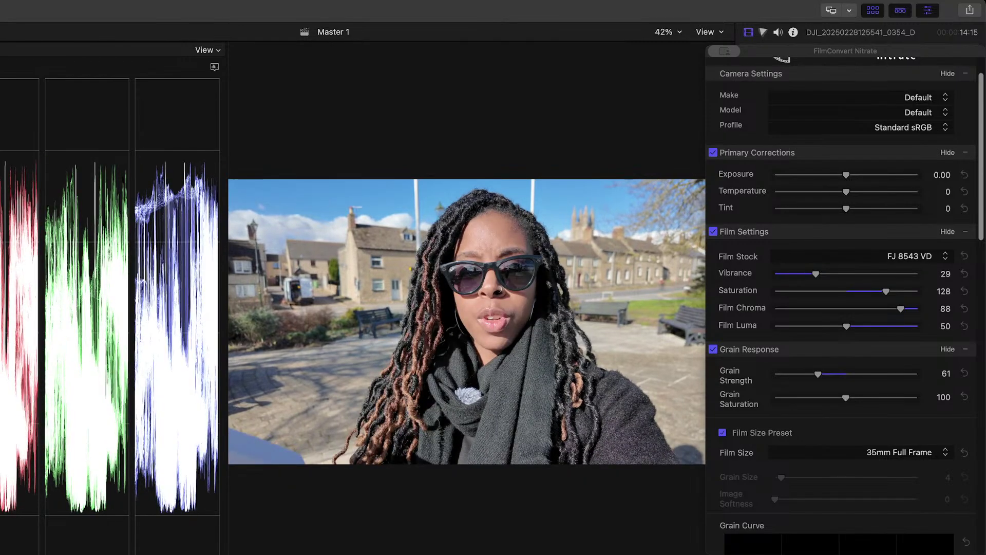
key(super+shift+v)
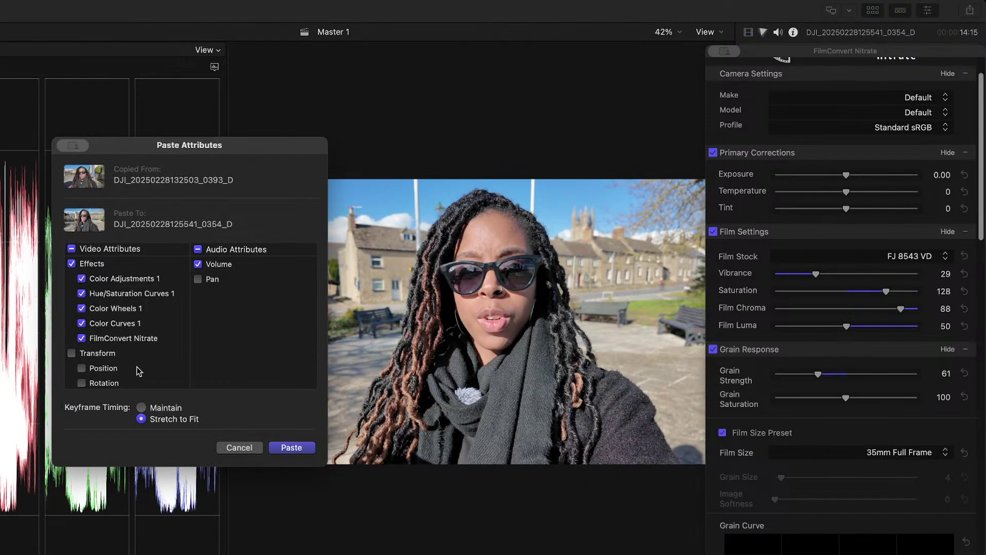
click(297, 449)
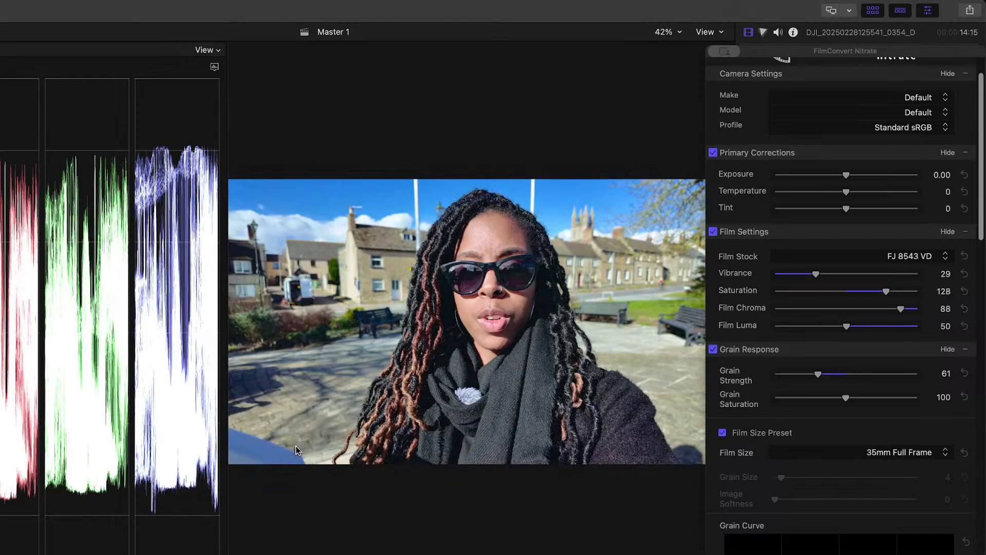
key(space)
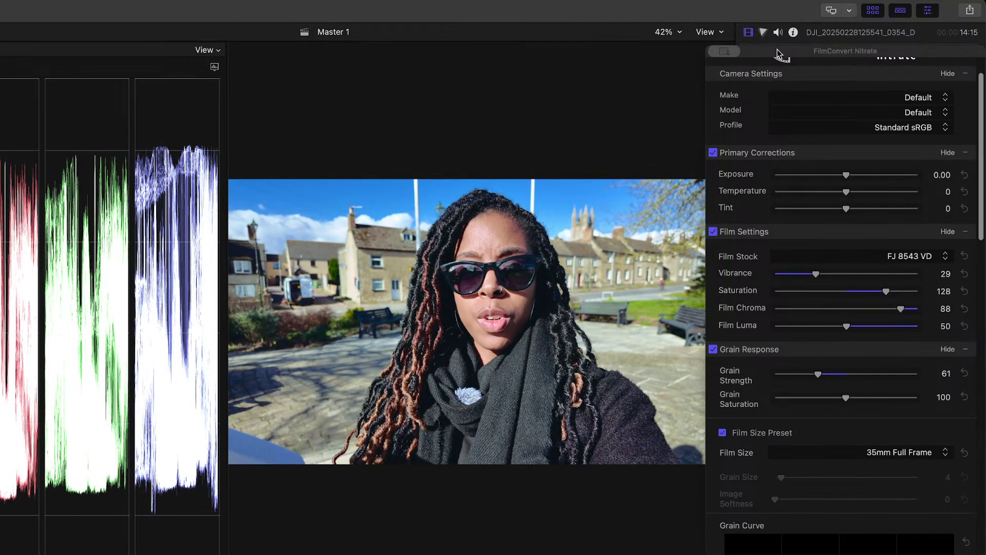
Uncover the clip's effects list, compare the picture with all effects switched off and on, and play the graded clip.
scroll(778, 51, up, 3)
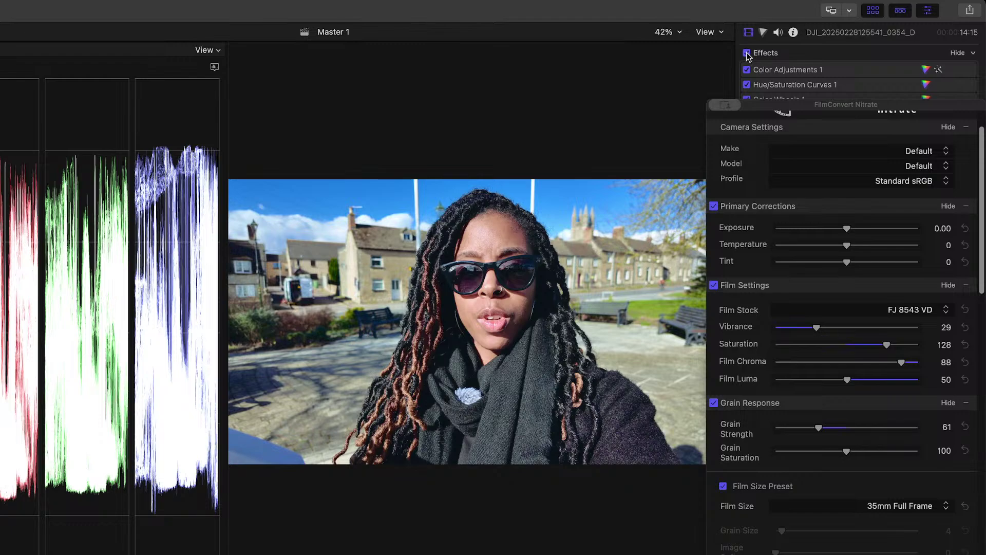
click(747, 53)
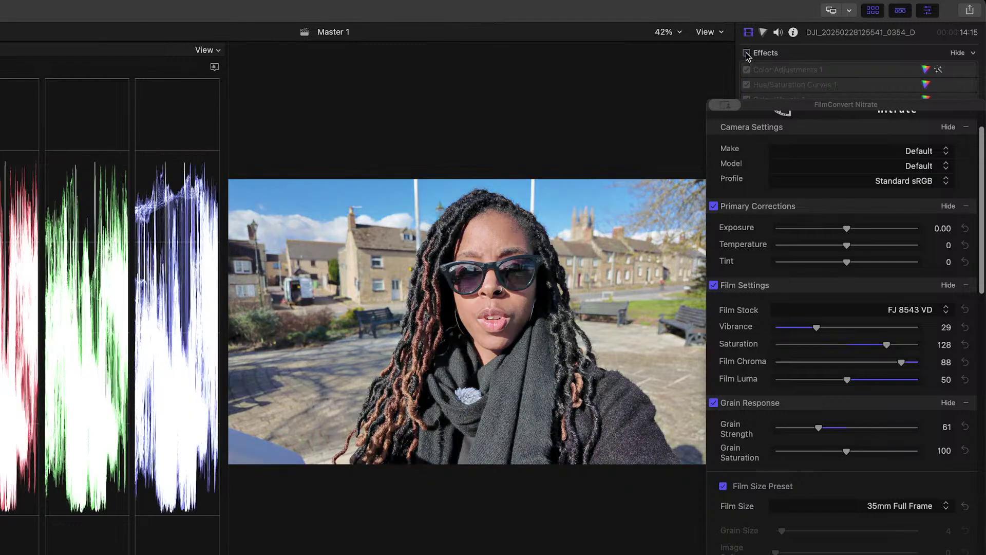
click(747, 53)
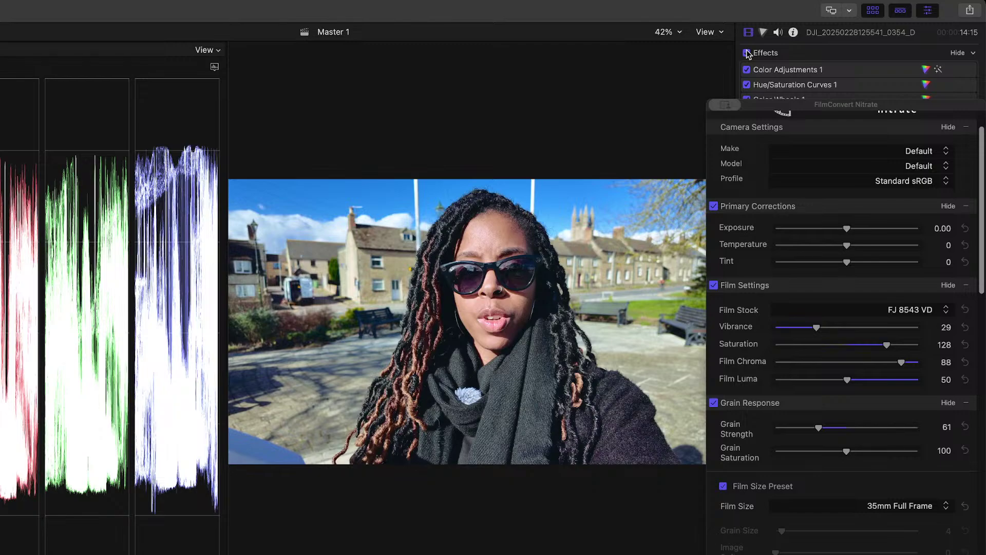
key(space)
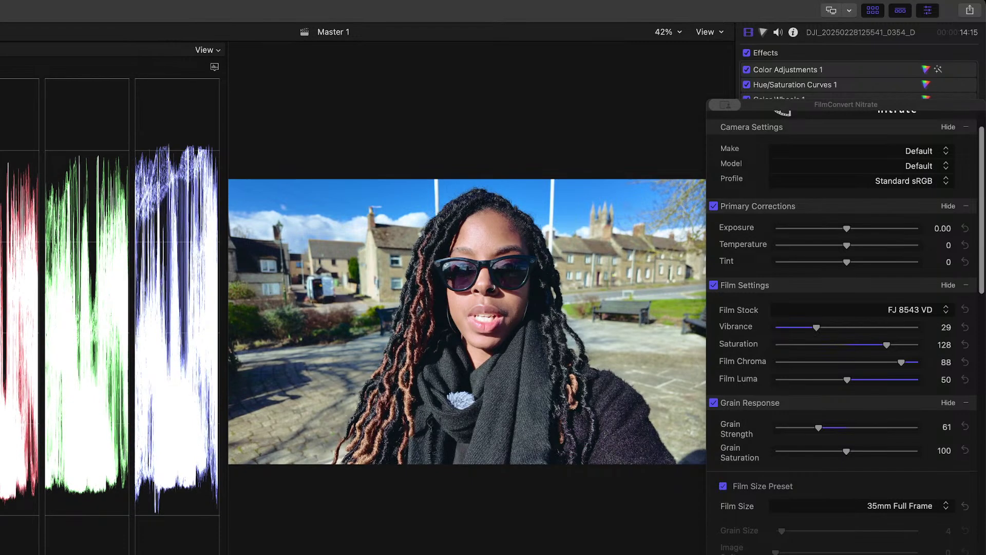